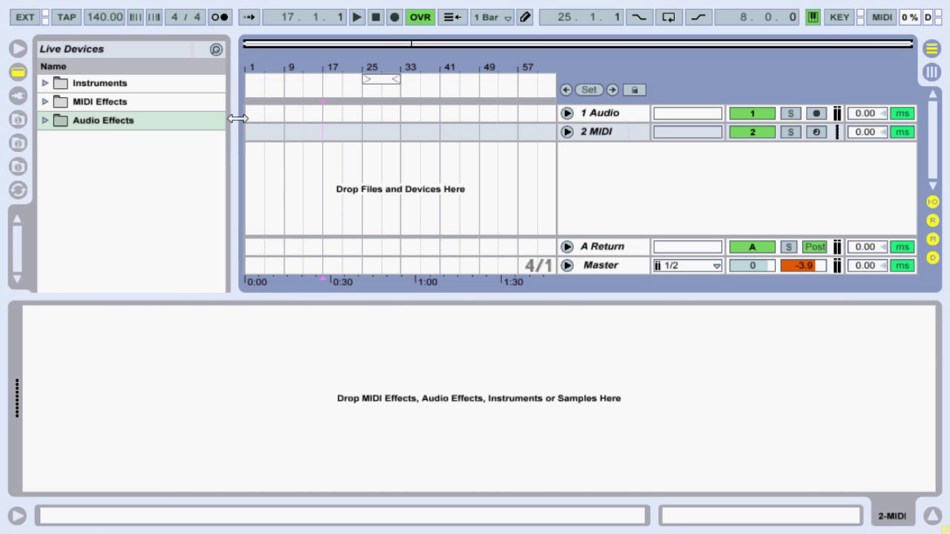
- Unfold the 1 Audio and 2 MIDI tracks so their routing and mixer controls are exposed
drag(238, 119, 240, 119)
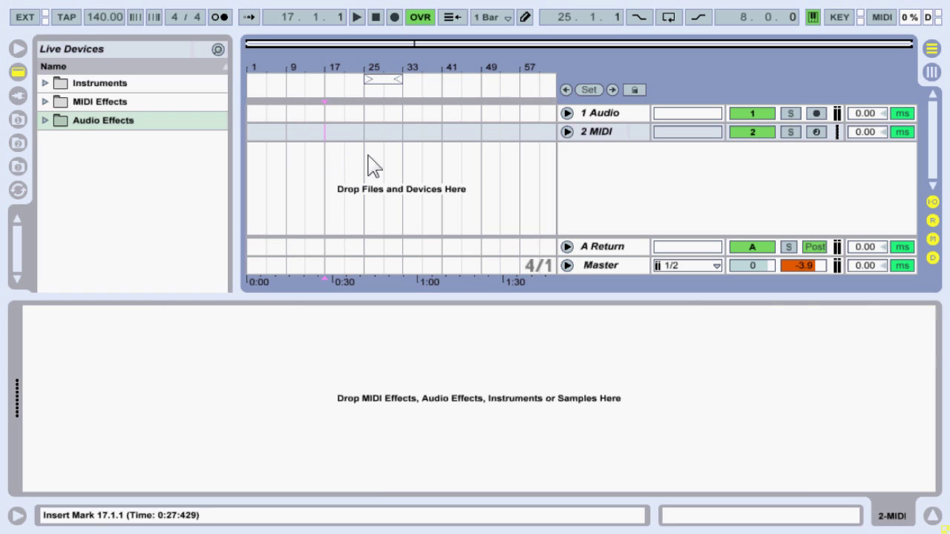
click(618, 115)
click(608, 133)
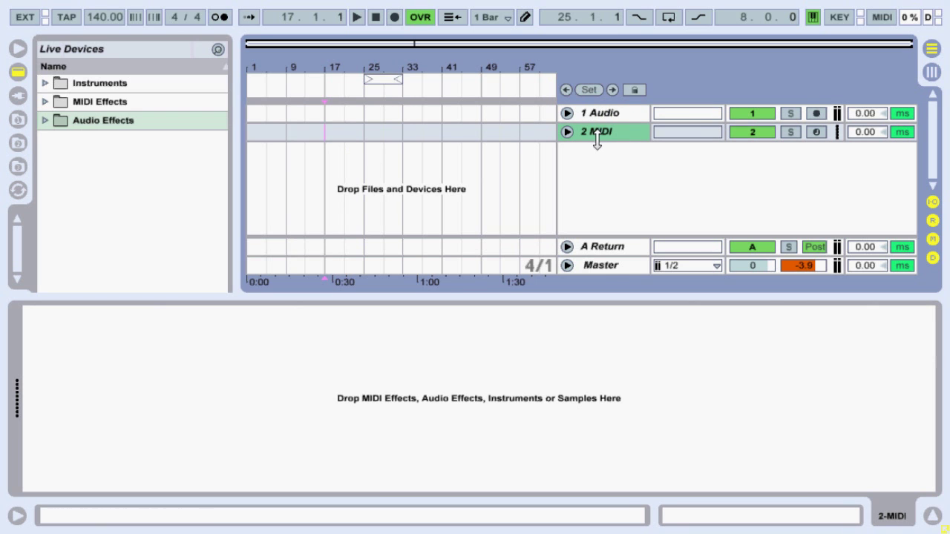
drag(598, 141, 597, 175)
drag(594, 124, 594, 152)
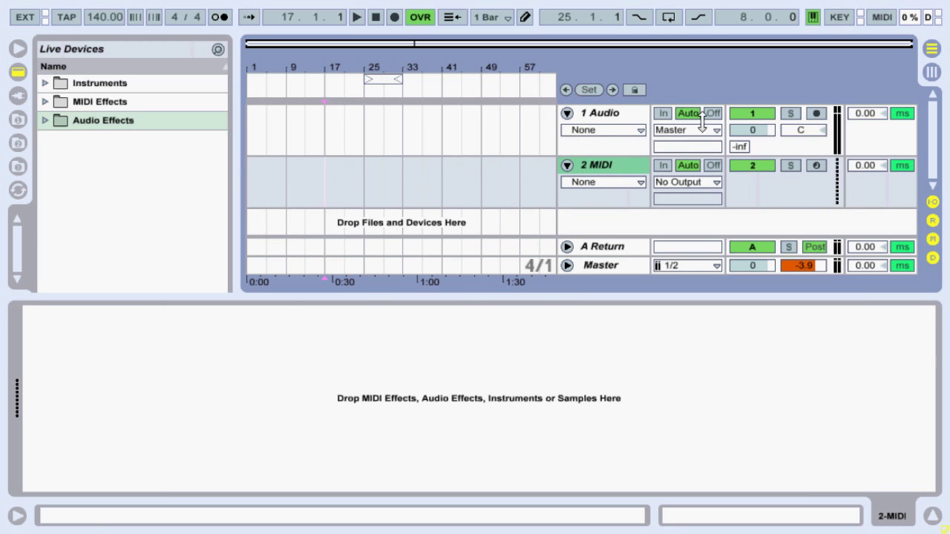
- Hide the in/out, return, mixer and track delay sections of the arrangement
click(933, 203)
click(933, 239)
click(933, 258)
click(933, 259)
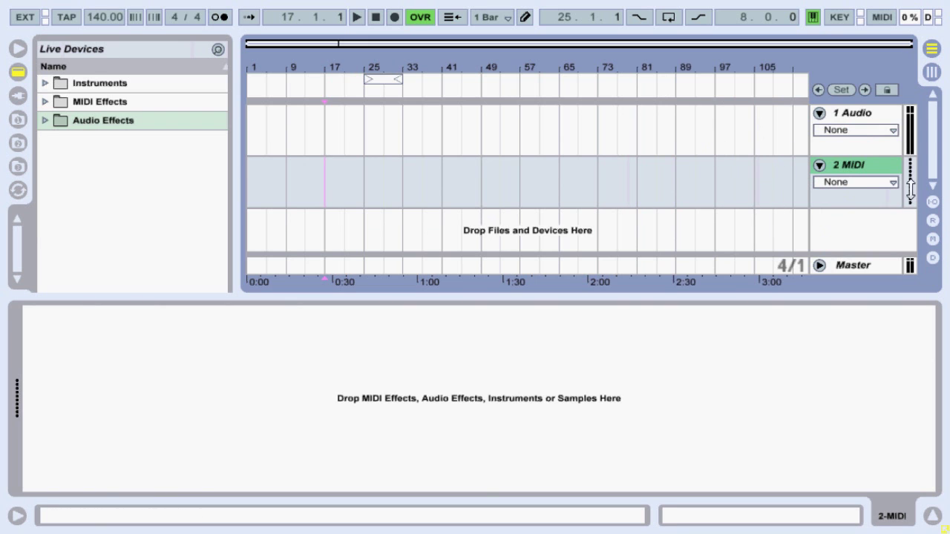
- Show the in/out, return, mixer and track delay sections again
click(932, 202)
click(933, 221)
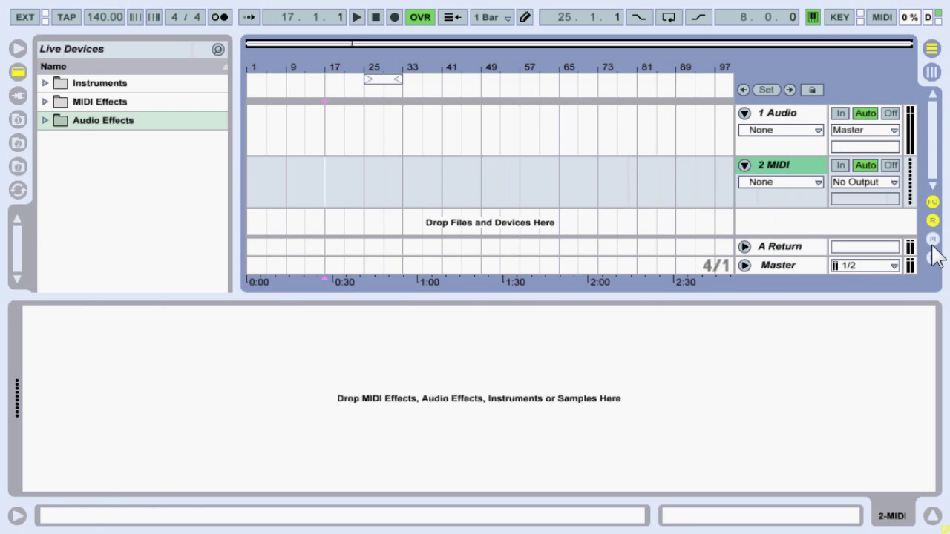
click(933, 239)
click(933, 257)
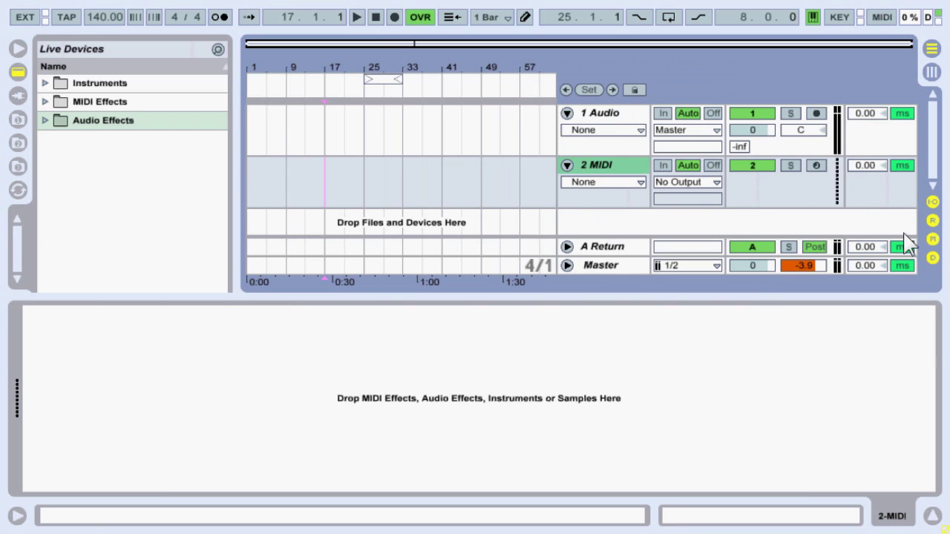
- Try muting both tracks and soloing 1 Audio, and restore both tracks to active without solo
click(756, 115)
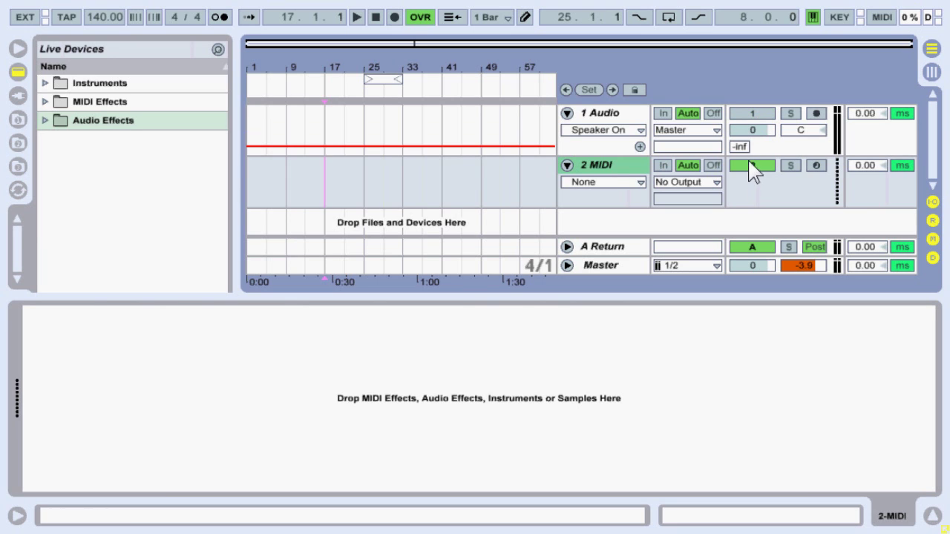
click(752, 166)
click(791, 115)
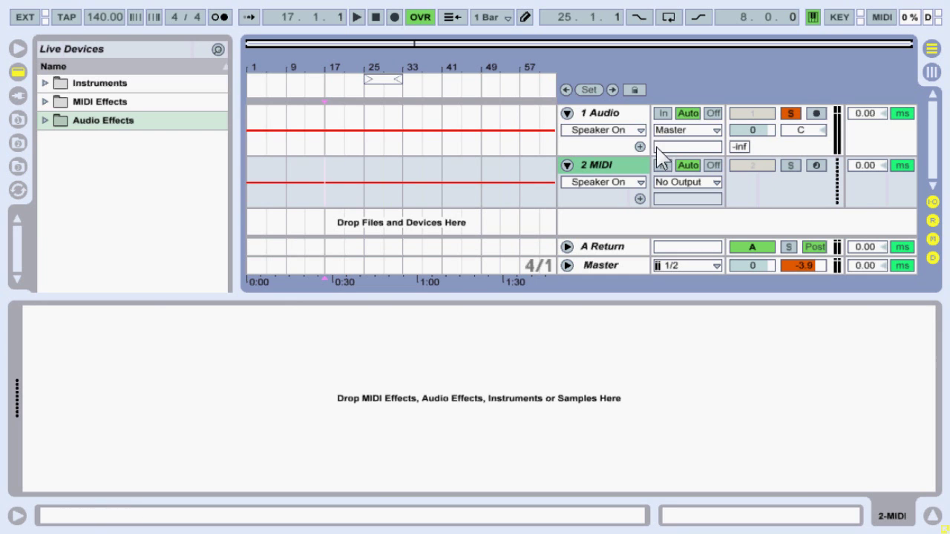
click(624, 115)
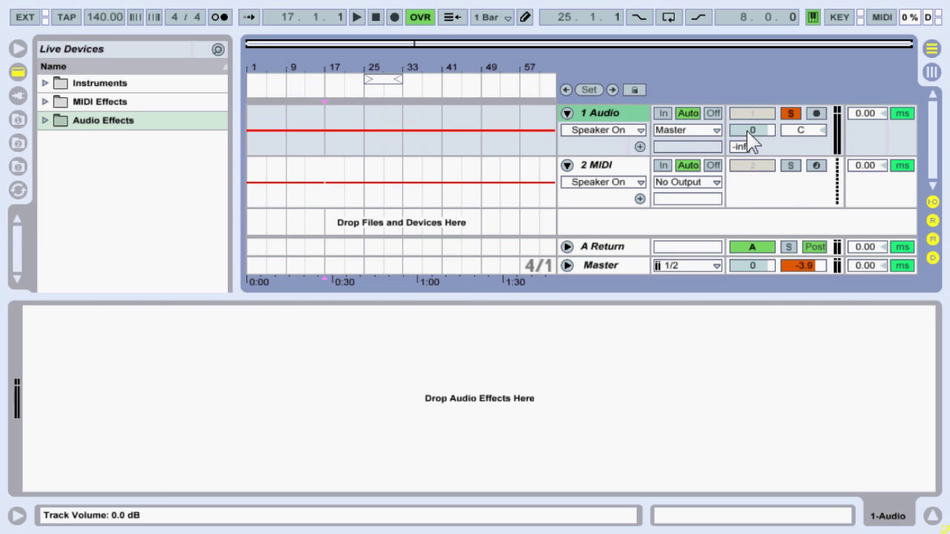
click(792, 166)
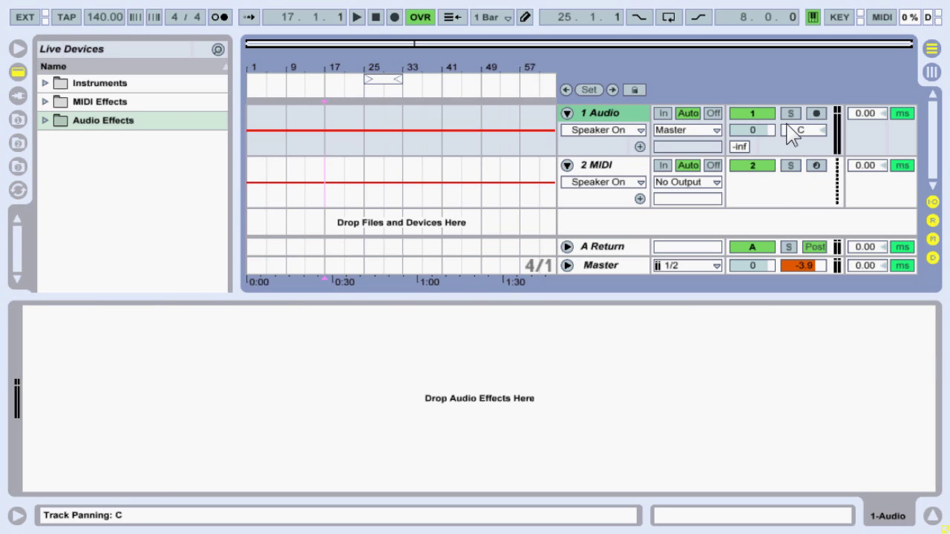
- Lower the 1 Audio track's volume to -29.6 dB and bring it back up to -1.3 dB
drag(754, 132, 754, 171)
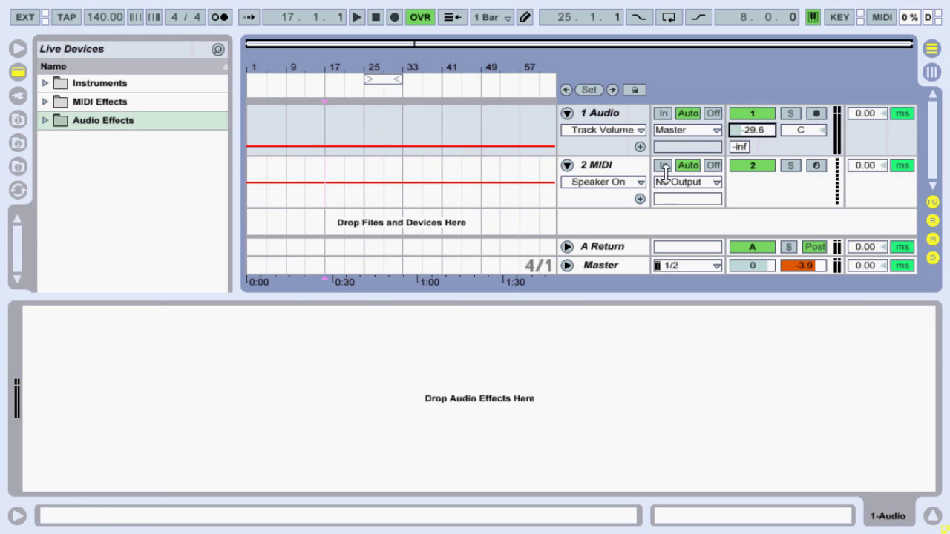
click(613, 170)
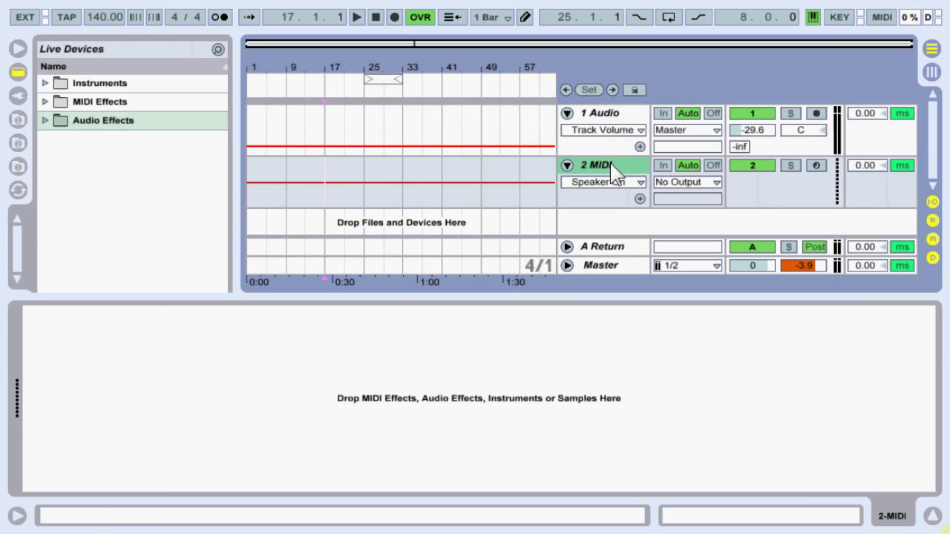
right_click(758, 131)
click(751, 134)
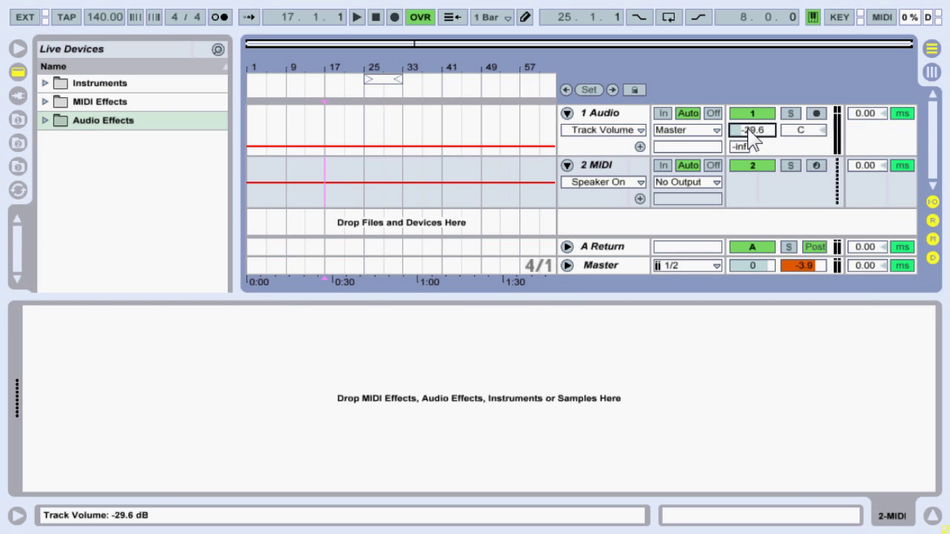
drag(752, 131, 753, 96)
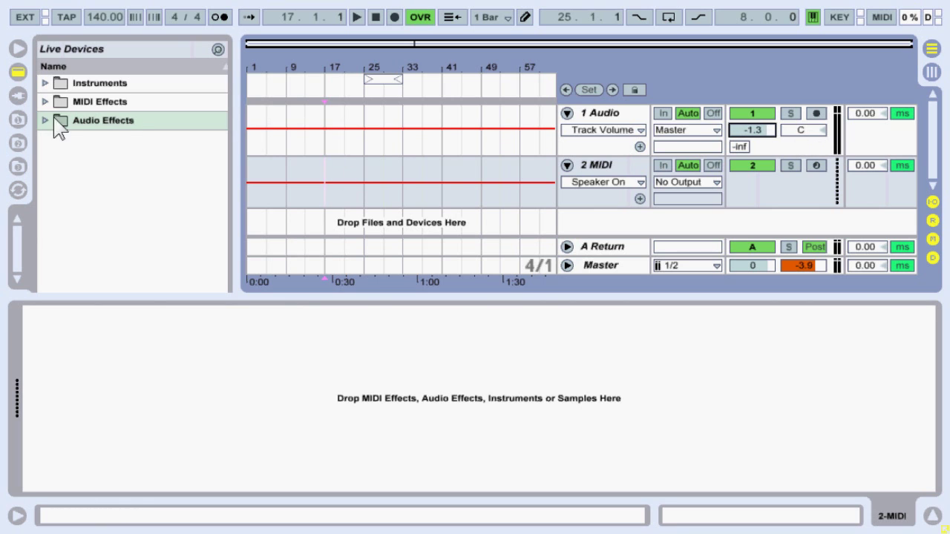
- Collapse the device browser and reopen it on Live Devices
click(17, 72)
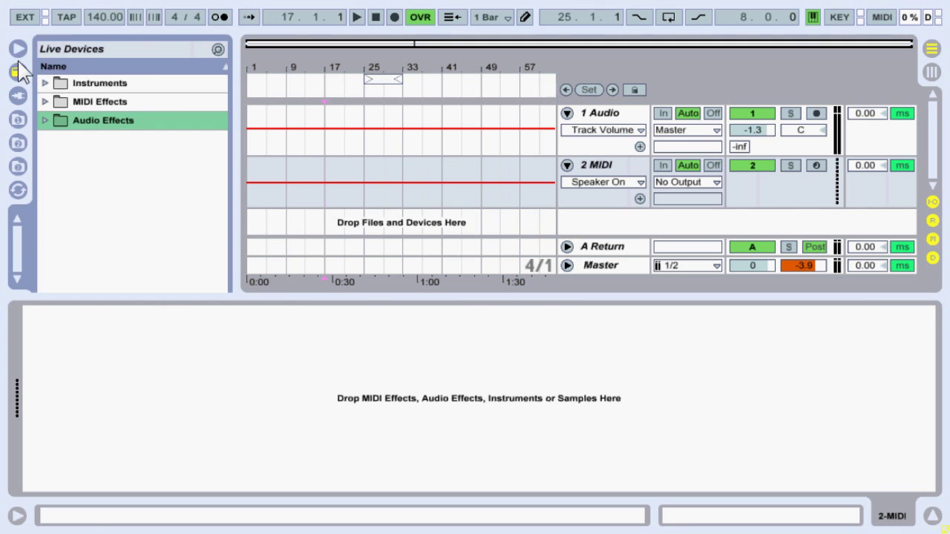
click(15, 46)
click(15, 46)
- Hide and reshow the device view, and open and close the Info View
click(931, 516)
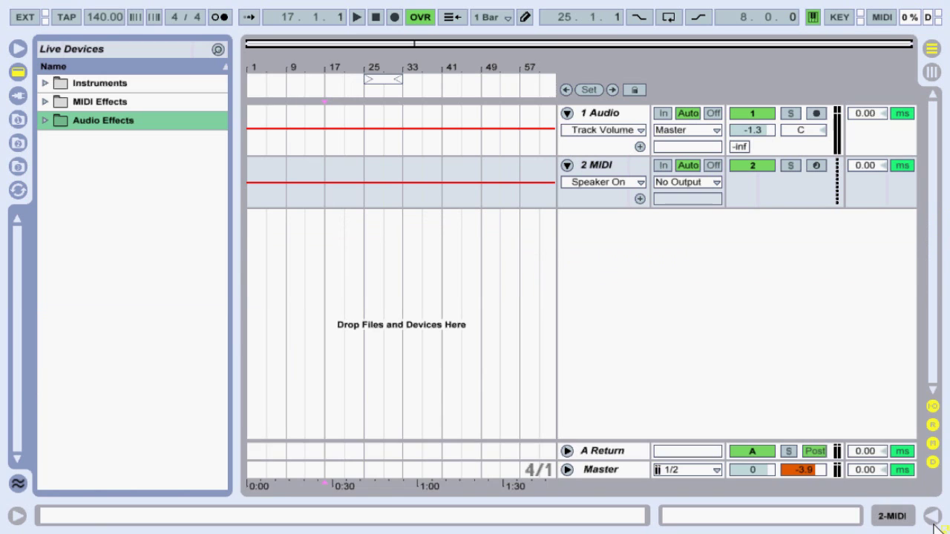
click(933, 518)
click(933, 517)
click(933, 517)
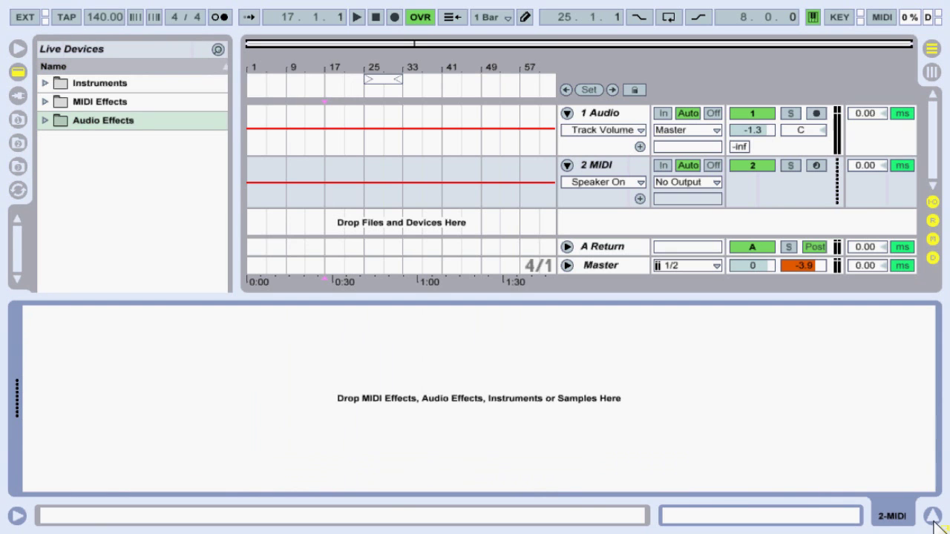
click(17, 516)
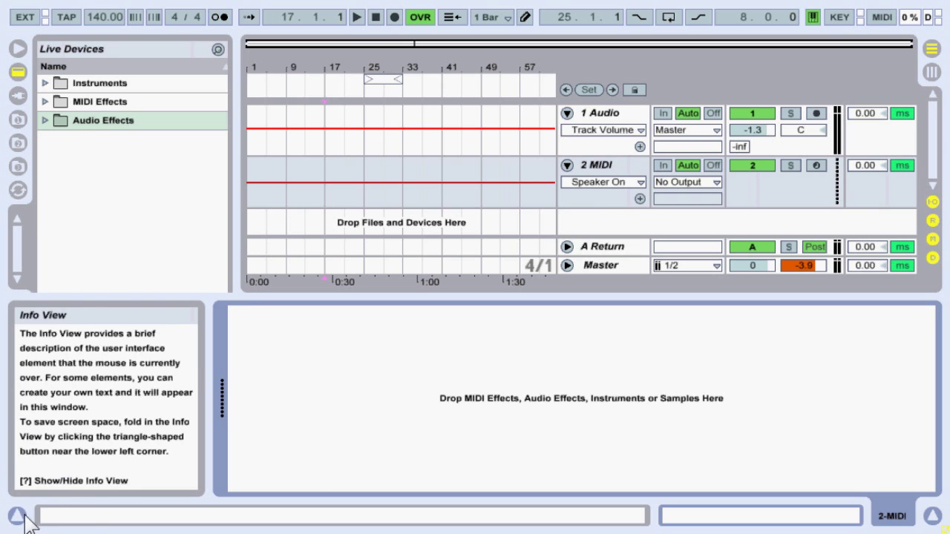
key(question)
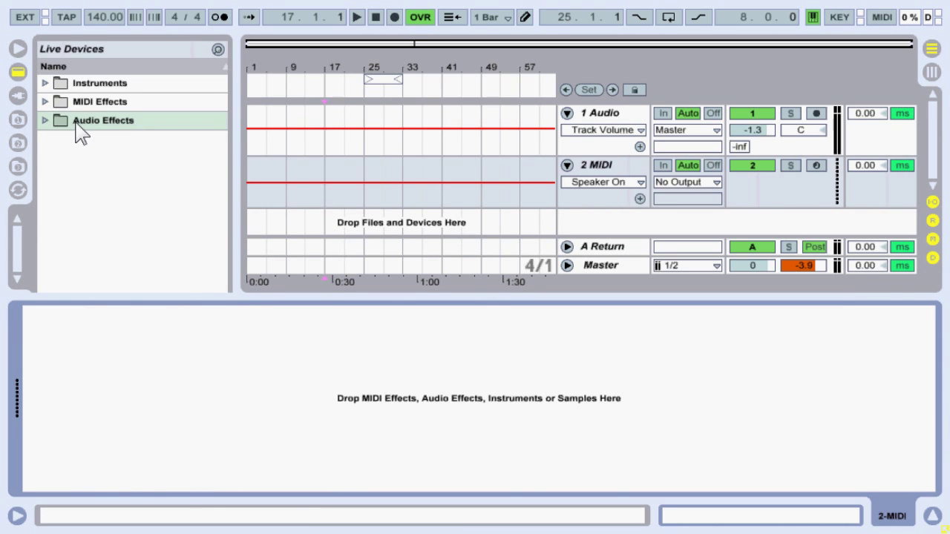
- Look through the Instruments folder of Live Devices, including Drum Rack, Operator and Instrument Rack, and collapse it
click(44, 90)
click(50, 84)
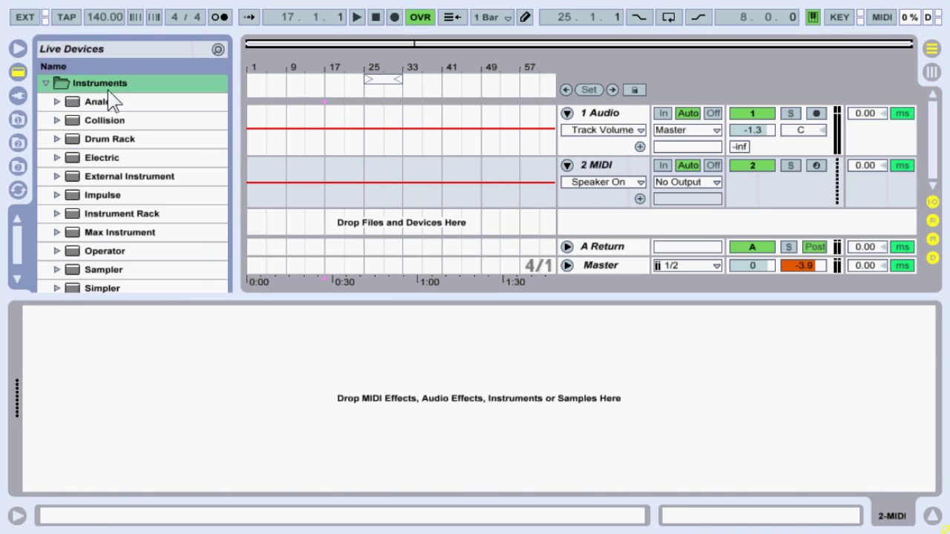
click(118, 141)
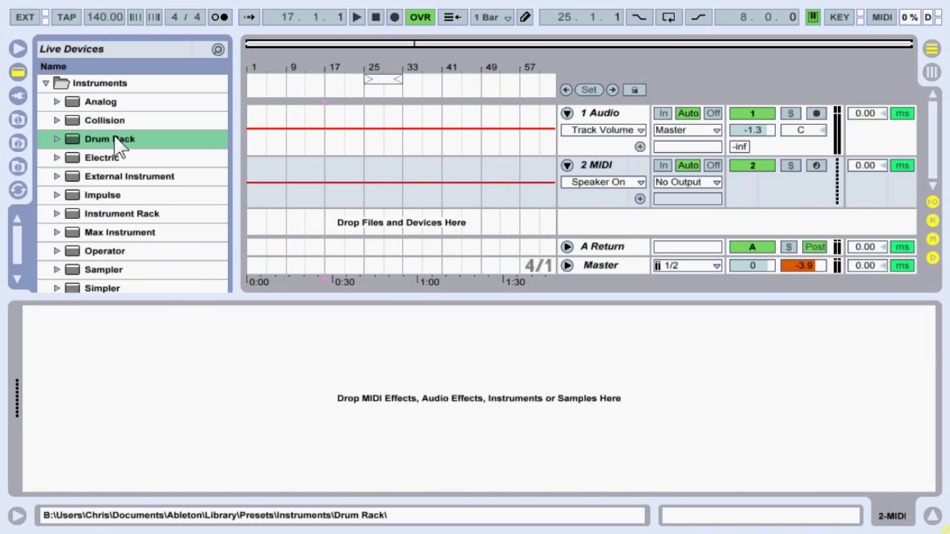
scroll(120, 193, down, 2)
click(119, 208)
scroll(123, 212, up, 2)
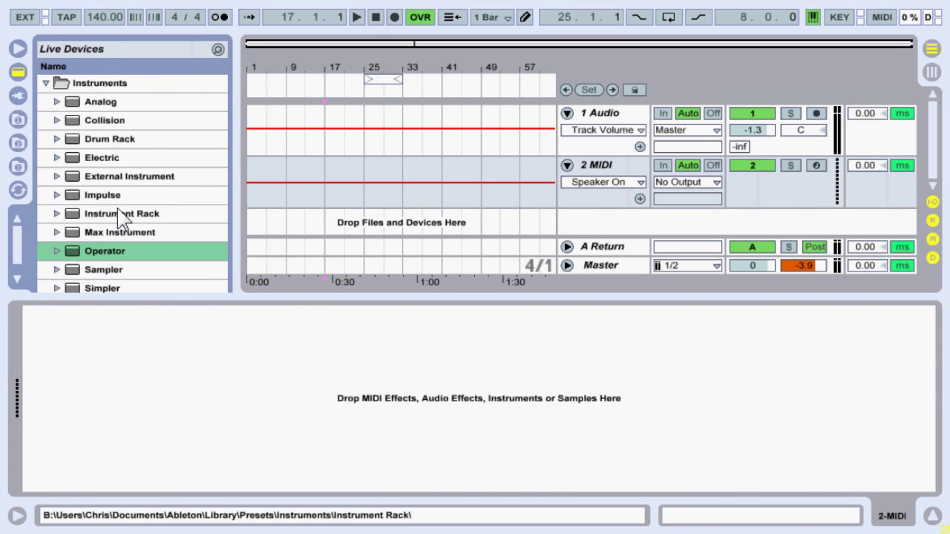
click(133, 217)
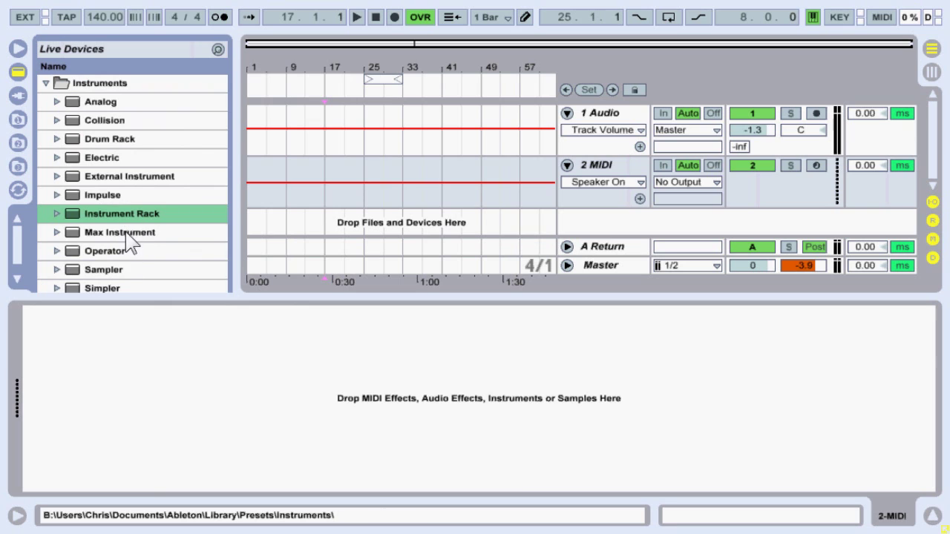
key(Left)
- Expand the MIDI Effects folder and look at the Arpeggiator and Chord devices
click(49, 104)
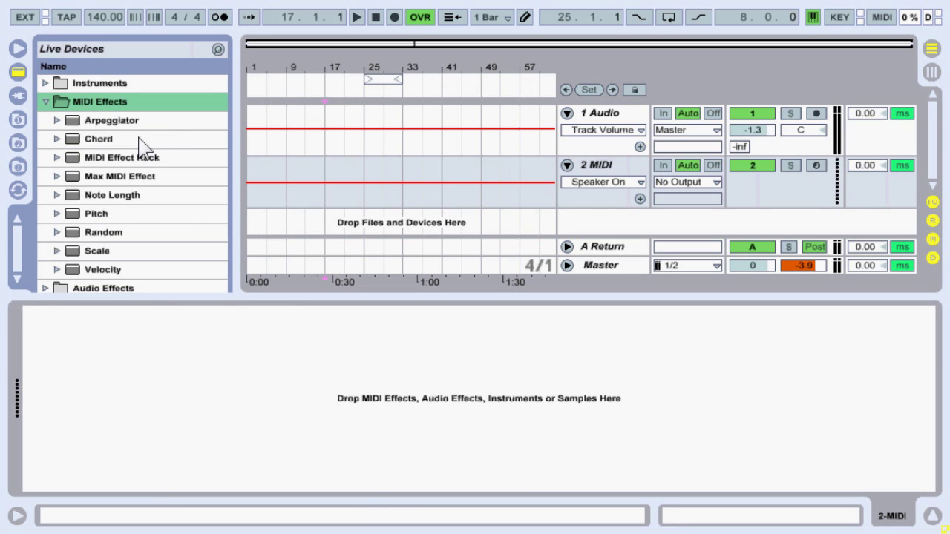
click(115, 123)
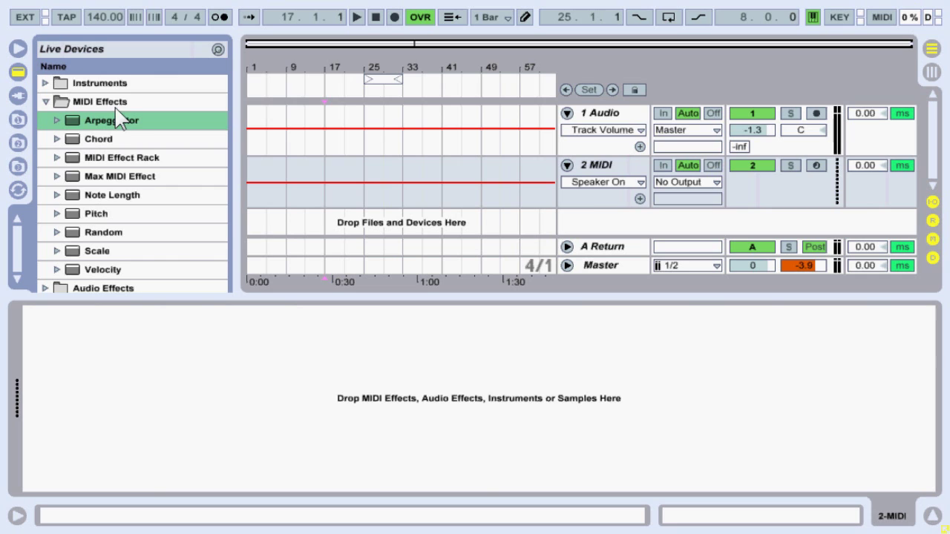
click(107, 140)
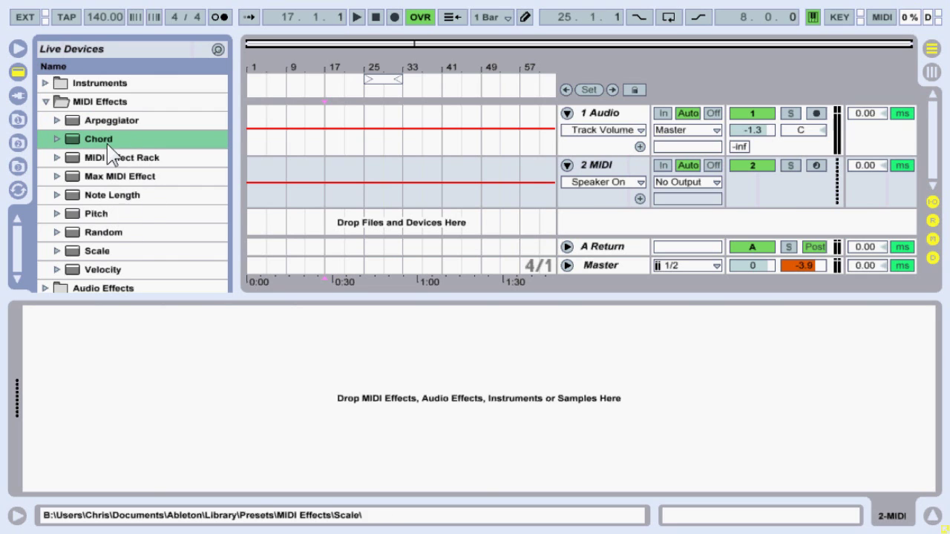
- Load the Operator instrument onto the 2 MIDI track and set oscillator A's waveform to Saw D
click(45, 84)
scroll(111, 212, down, 2)
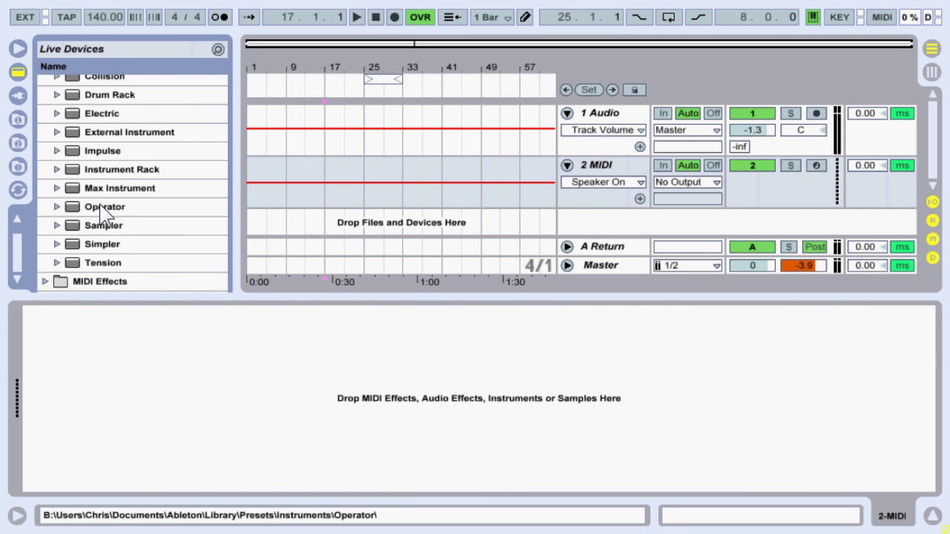
click(102, 208)
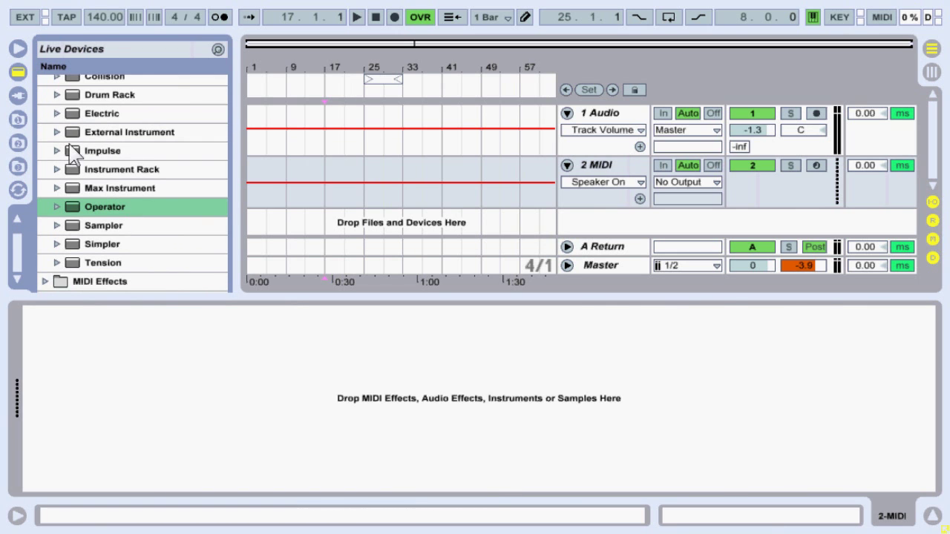
click(18, 143)
scroll(104, 174, up, 1)
click(19, 72)
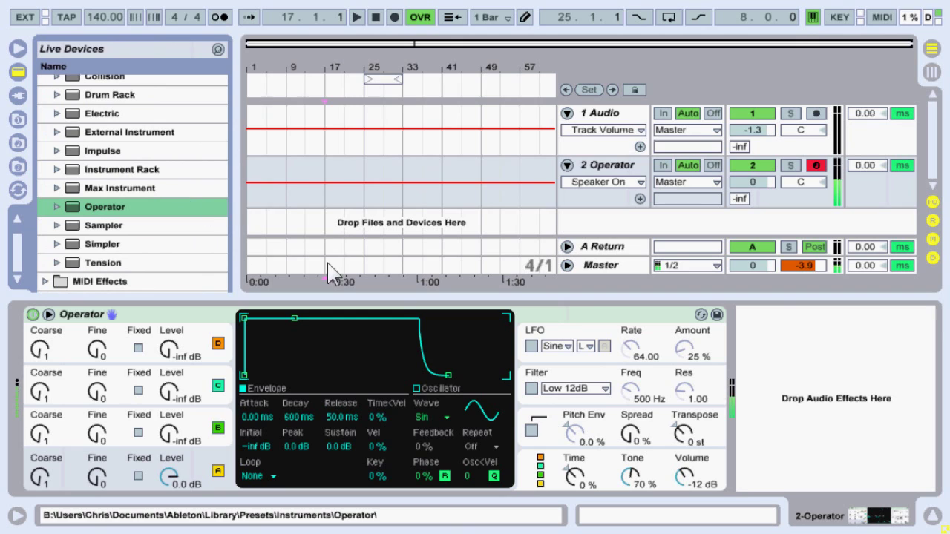
click(425, 410)
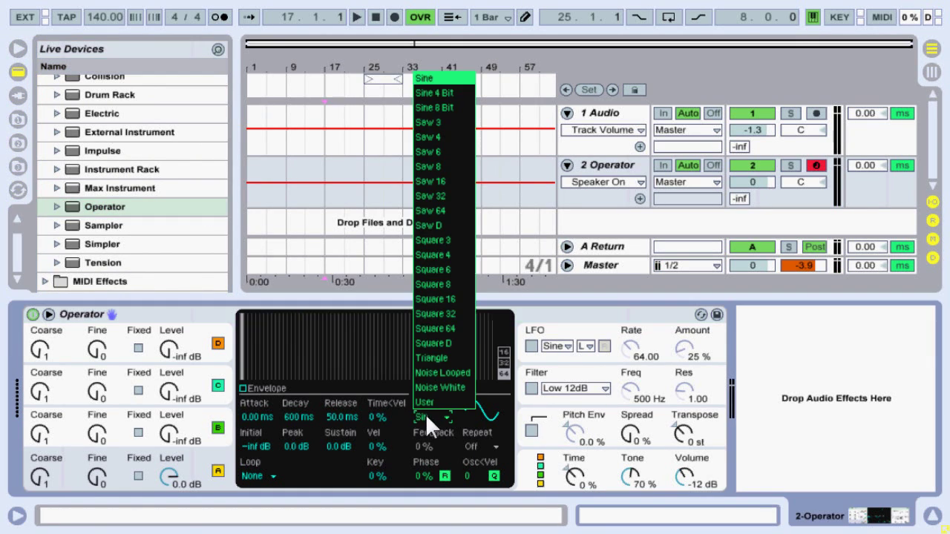
click(429, 223)
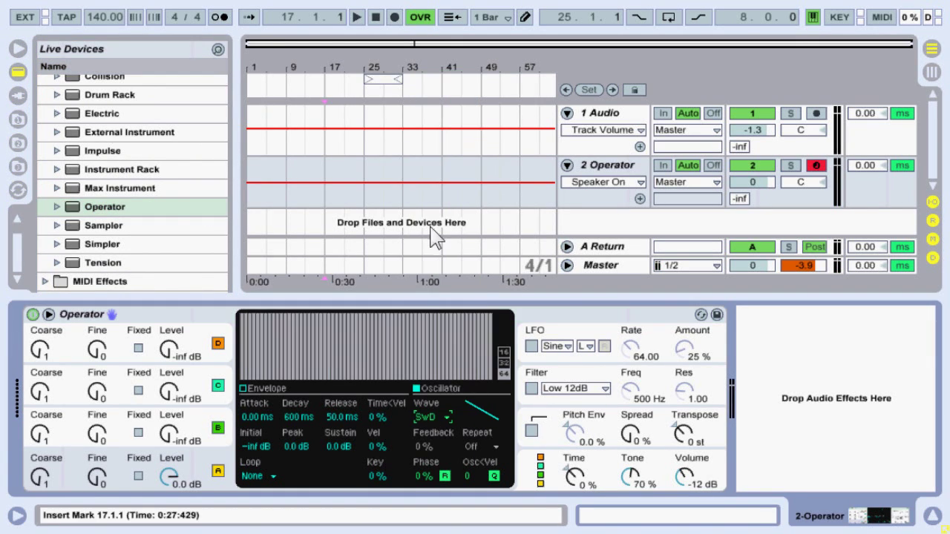
- Insert two Arpeggiator MIDI effects ahead of Operator on the second track
click(21, 95)
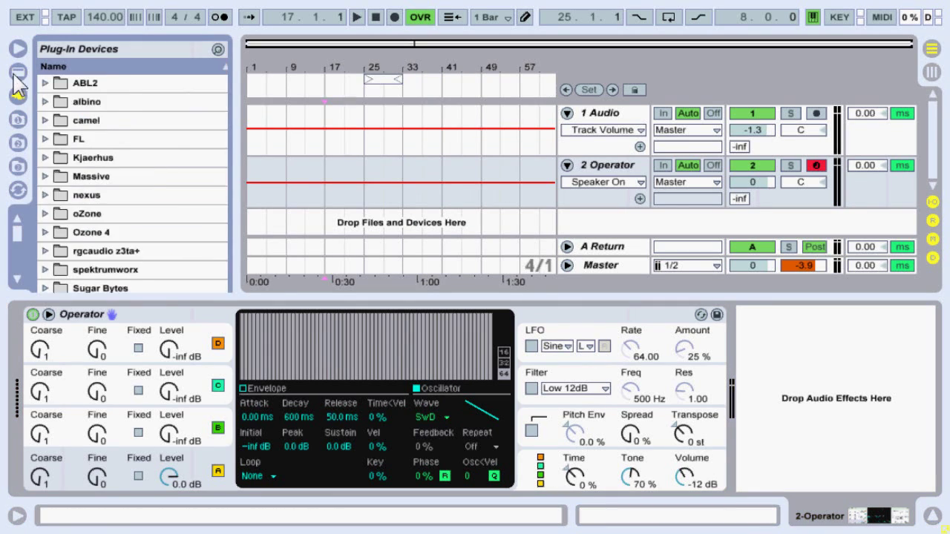
click(18, 72)
scroll(104, 163, up, 2)
click(46, 83)
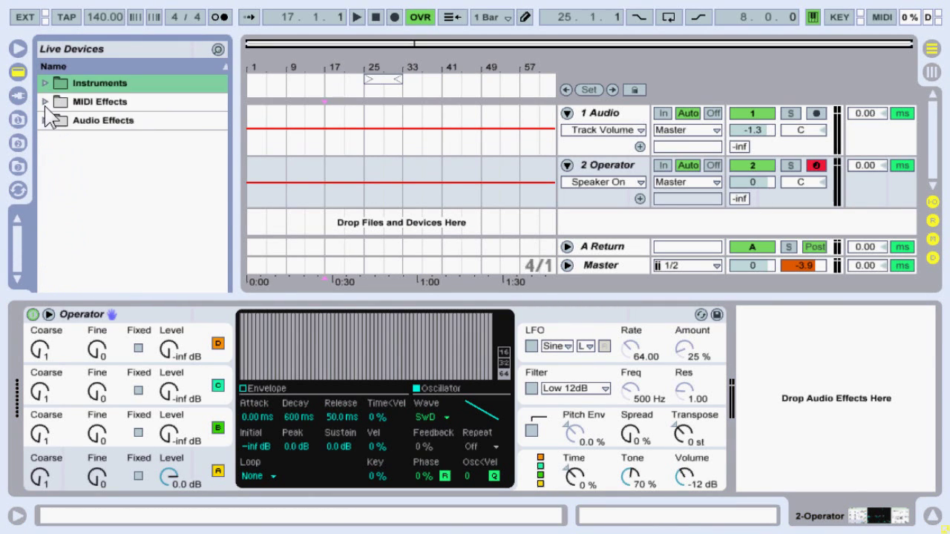
click(46, 101)
click(110, 120)
drag(127, 358, 39, 363)
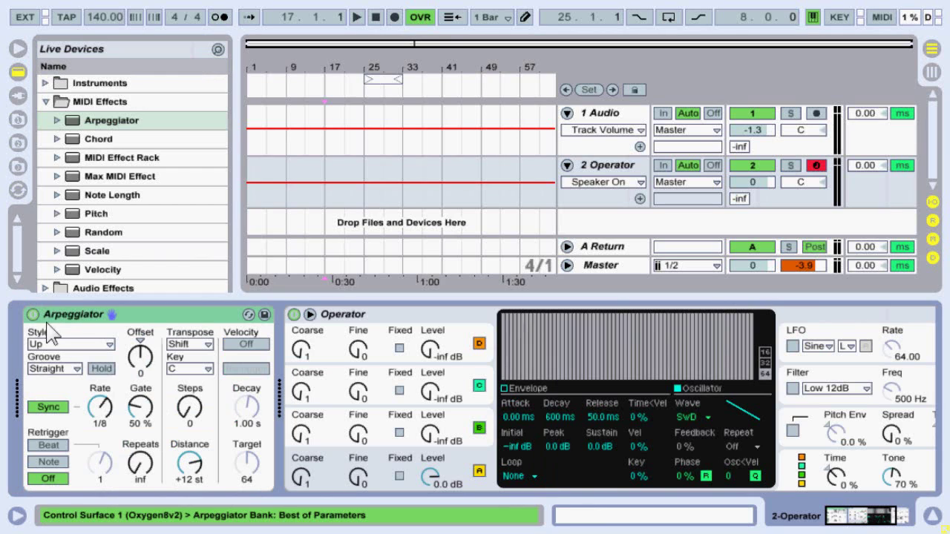
double_click(109, 121)
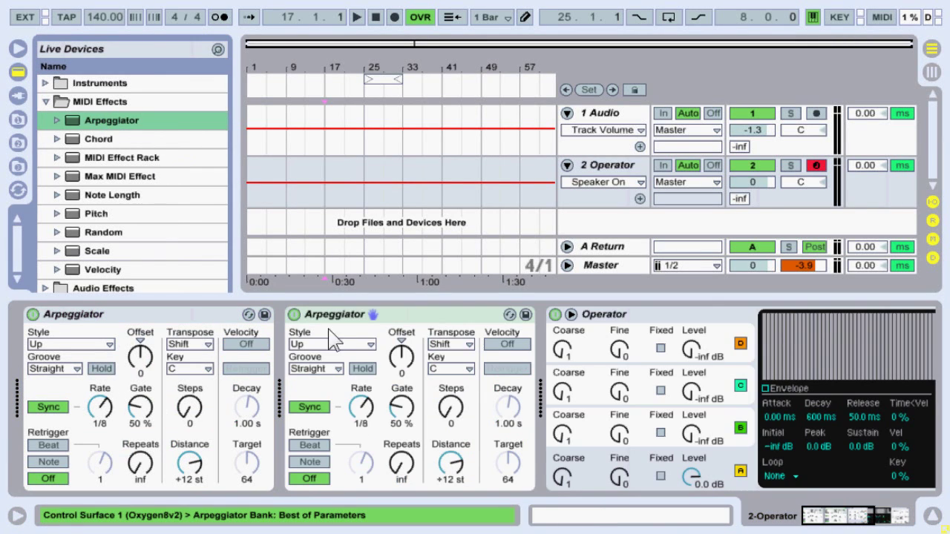
- Delete the second Arpeggiator from the second track's device chain
key(Delete)
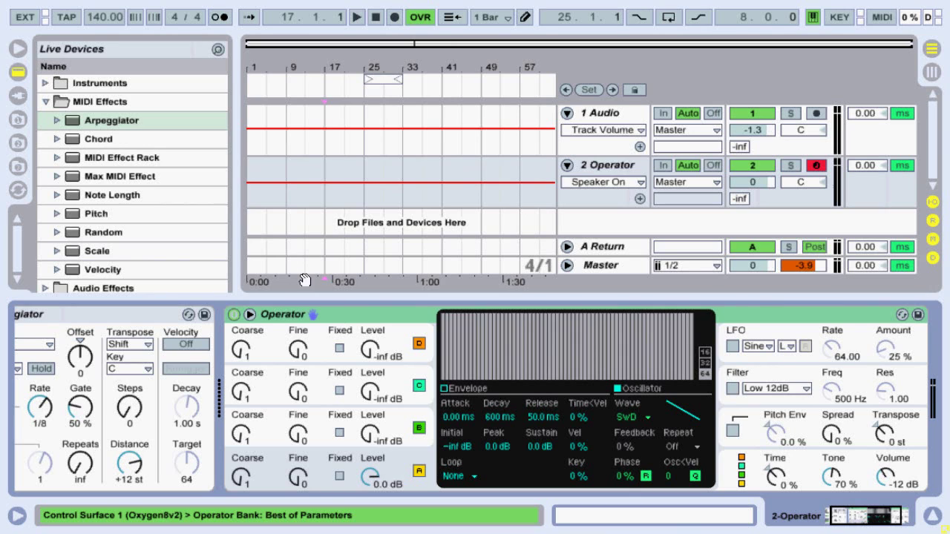
click(850, 516)
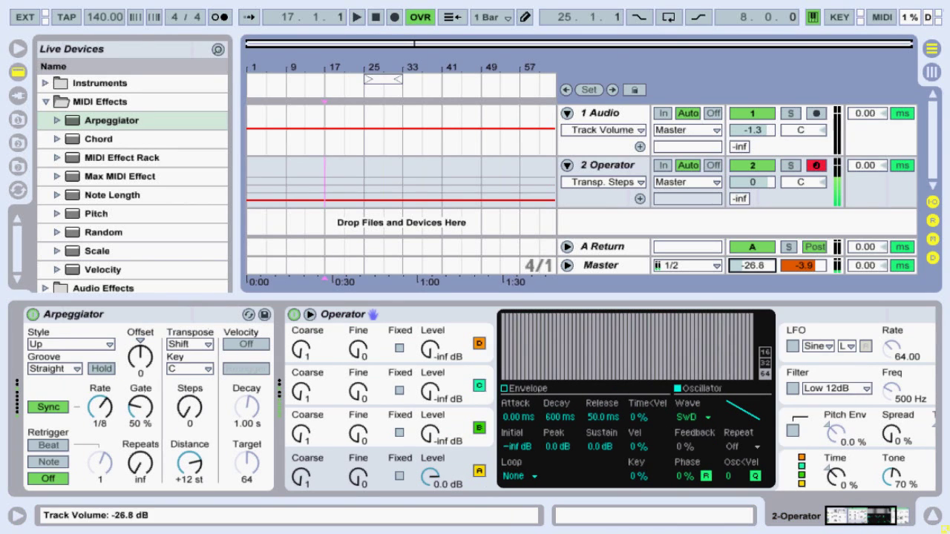
- Set the remaining Arpeggiator's transpose Steps to 2 and Rate to 1/48, and raise Operator's oscillator B level to -21 dB
mouse_move(189, 405)
mouse_down()
mouse_move(188, 391)
mouse_move(189, 415)
mouse_up()
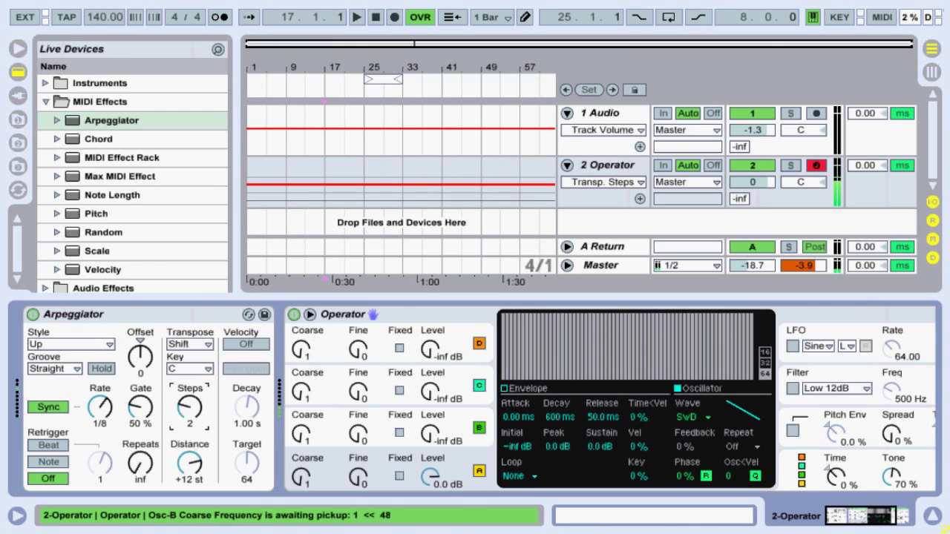
mouse_move(100, 407)
mouse_down()
mouse_move(100, 398)
mouse_move(108, 410)
mouse_up()
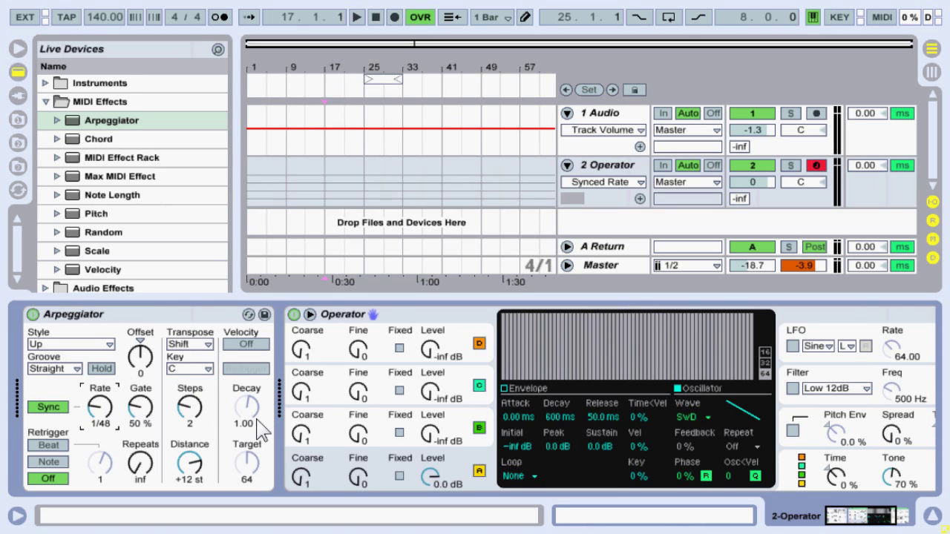
double_click(163, 316)
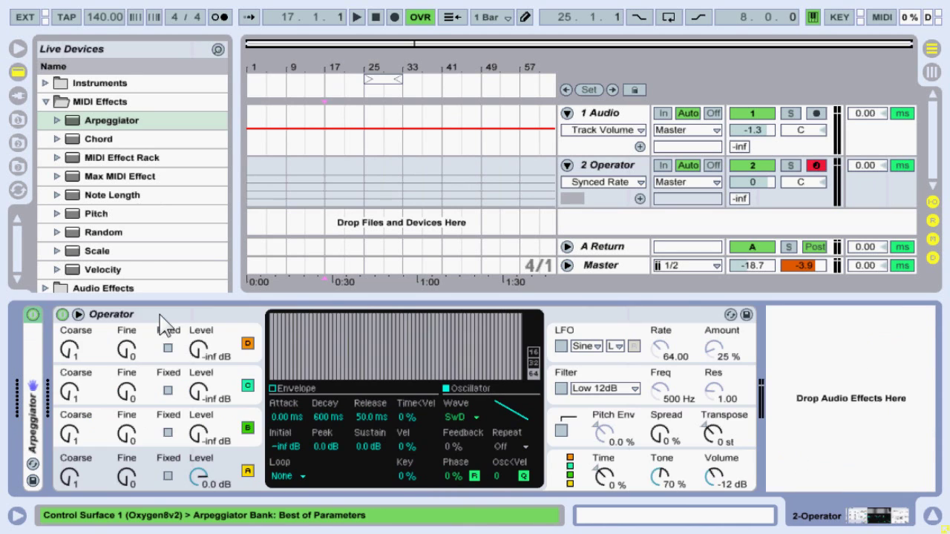
click(201, 434)
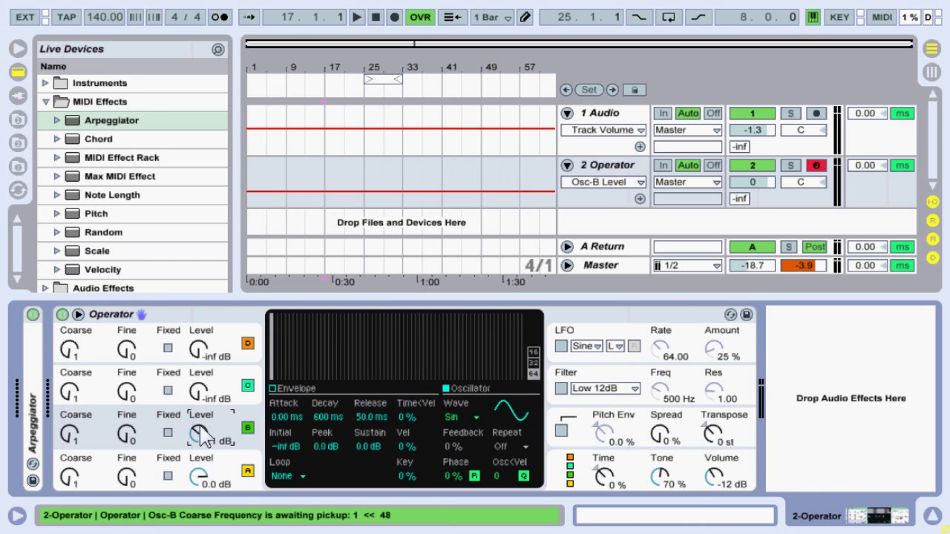
- Delete the Arpeggiator and Operator so the second track has no devices
click(41, 349)
key(Delete)
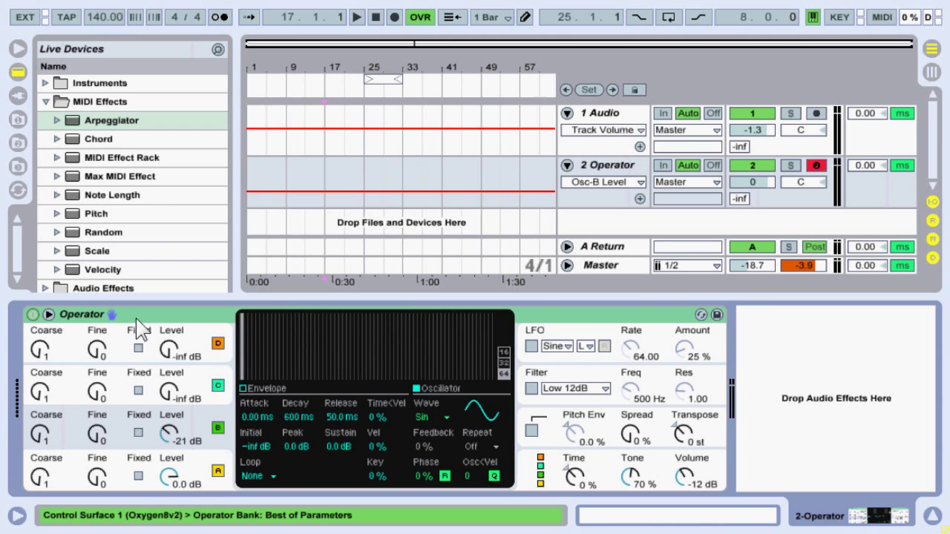
key(Delete)
- Load the Kit-606 Cathode preset from Drum Rack's Kit folder in Instruments onto the 2 MIDI track
click(47, 101)
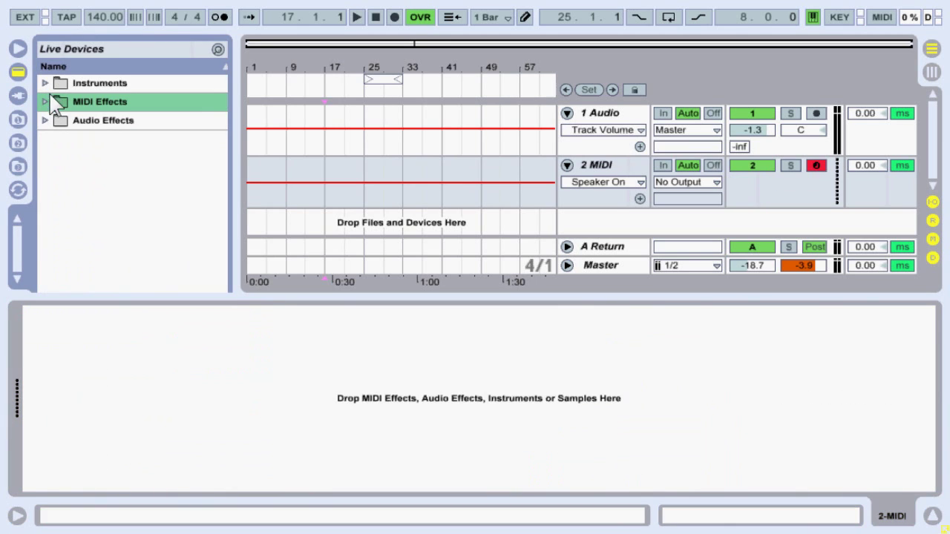
click(46, 83)
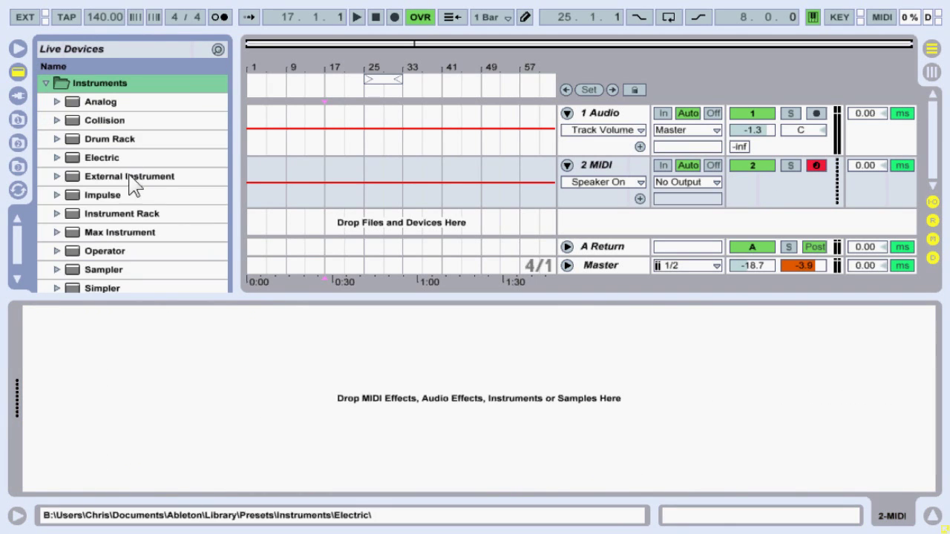
click(57, 139)
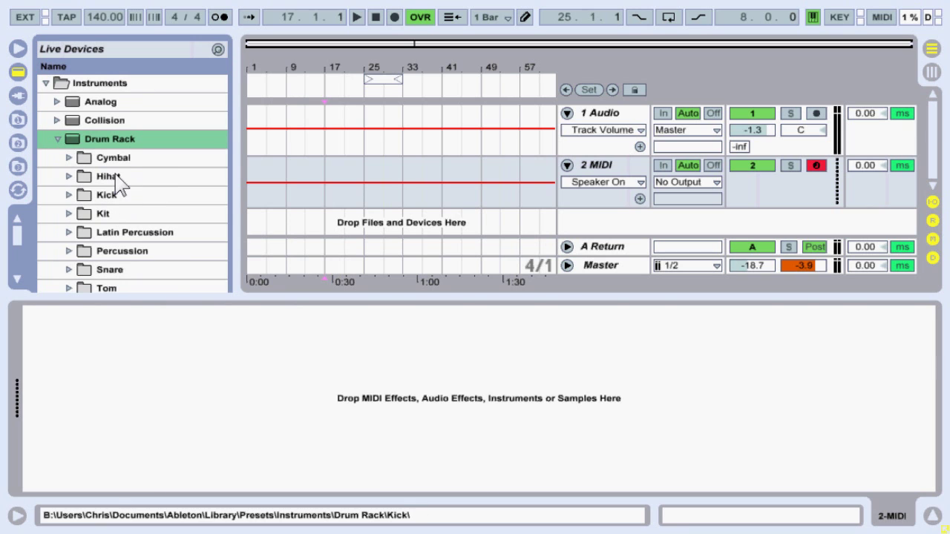
scroll(127, 254, down, 2)
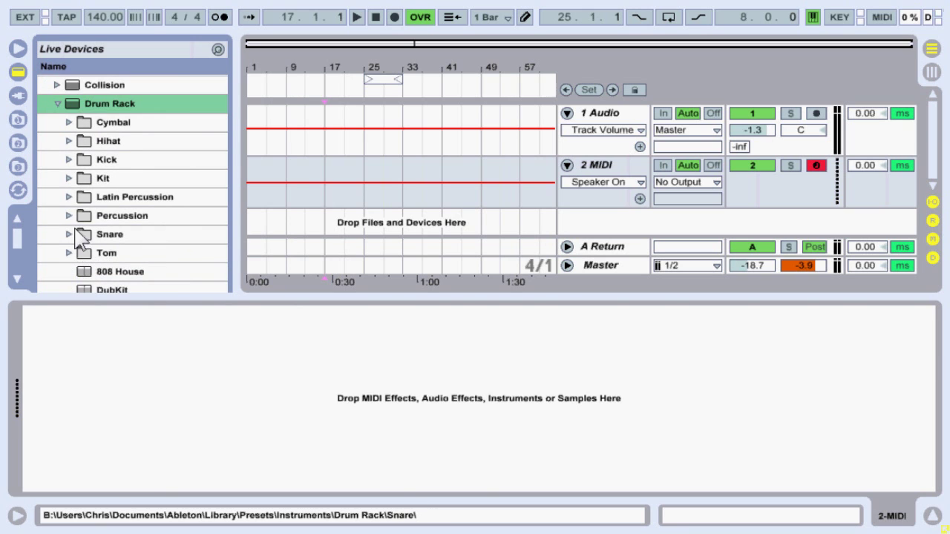
click(68, 179)
drag(143, 216, 104, 421)
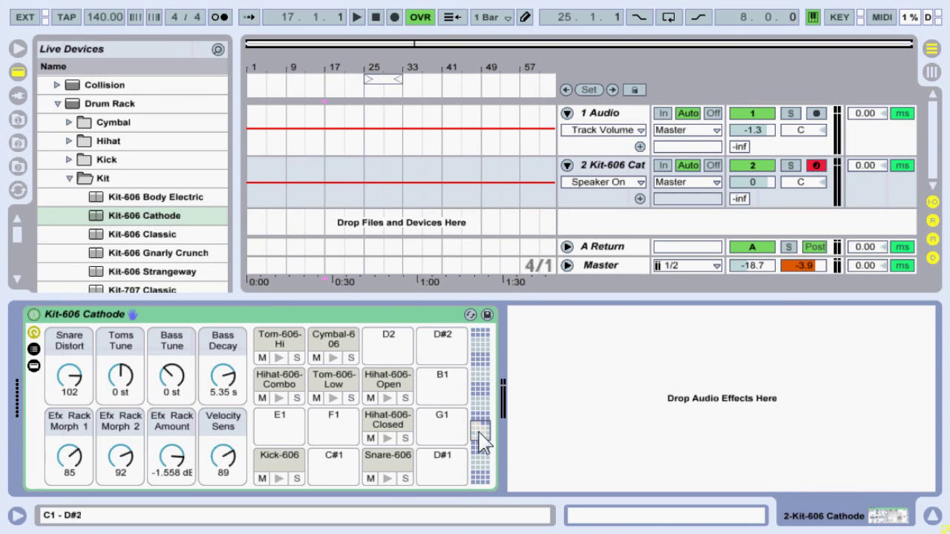
- Shift the computer keyboard octave to C1–D2 and audition the kit's Kick-606 and Snare-606 pads
key(z)
key(x)
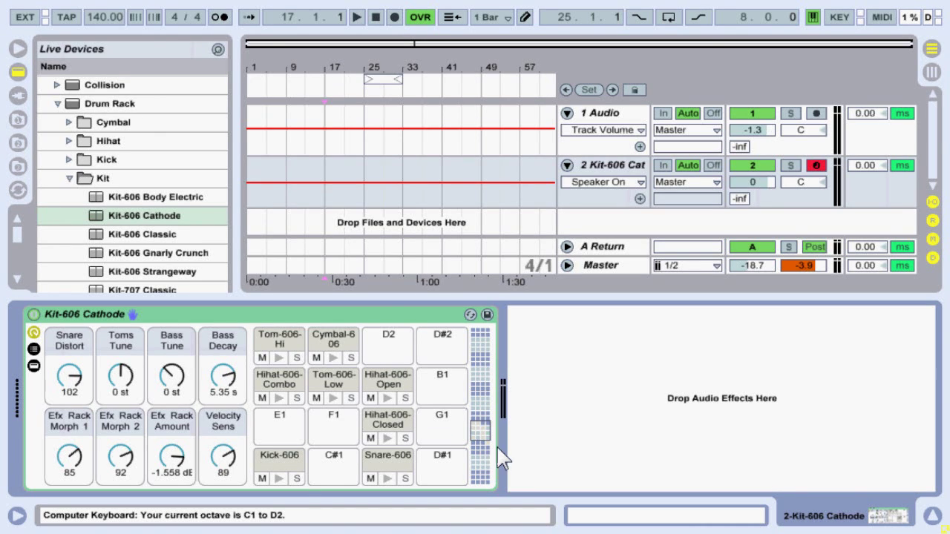
key(a)
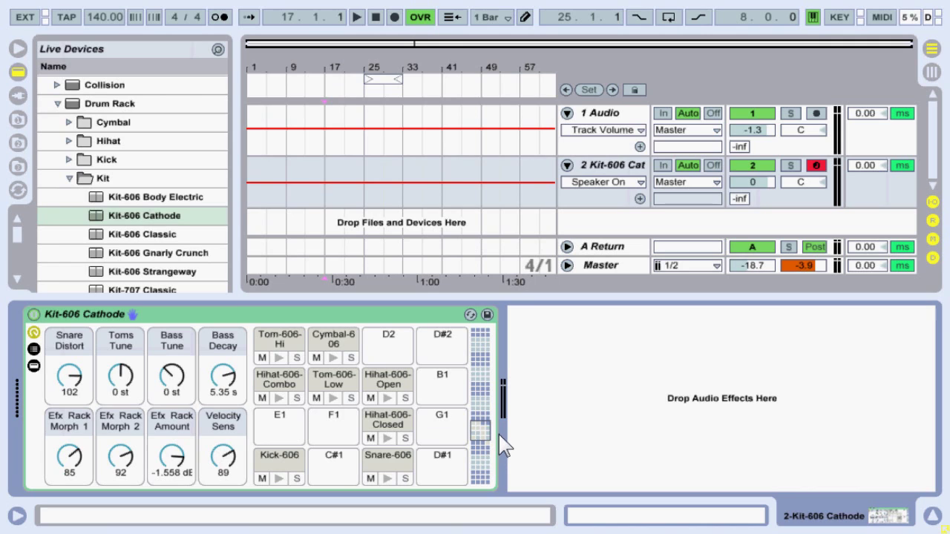
key(a)
key(s)
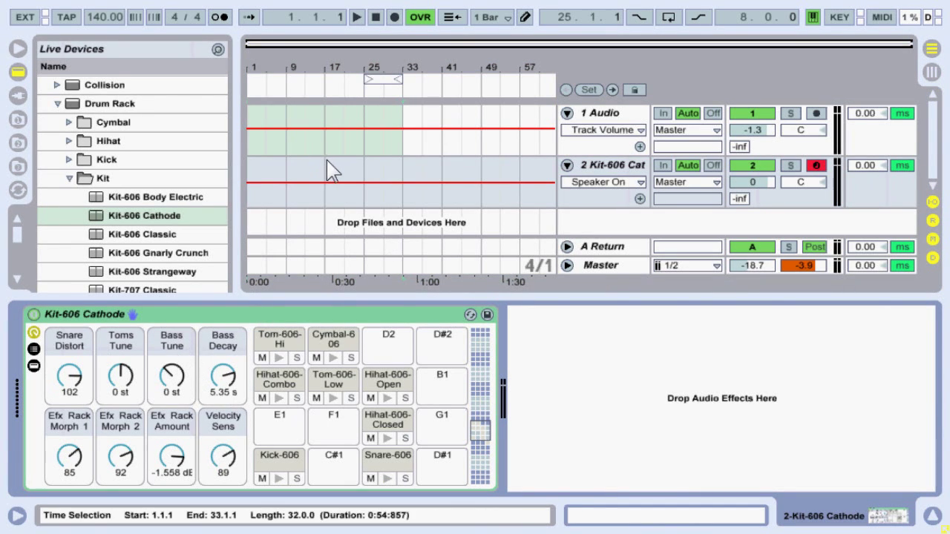
- Insert an empty two-bar MIDI clip from 1.1.1 to 3.1.1 on the Kit-606 Cathode track
drag(265, 39, 438, 232)
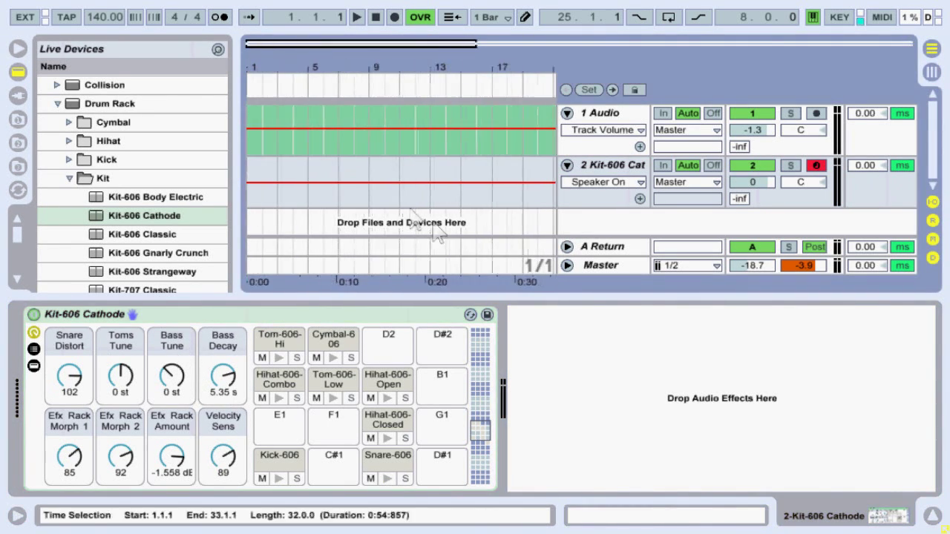
drag(367, 179, 288, 189)
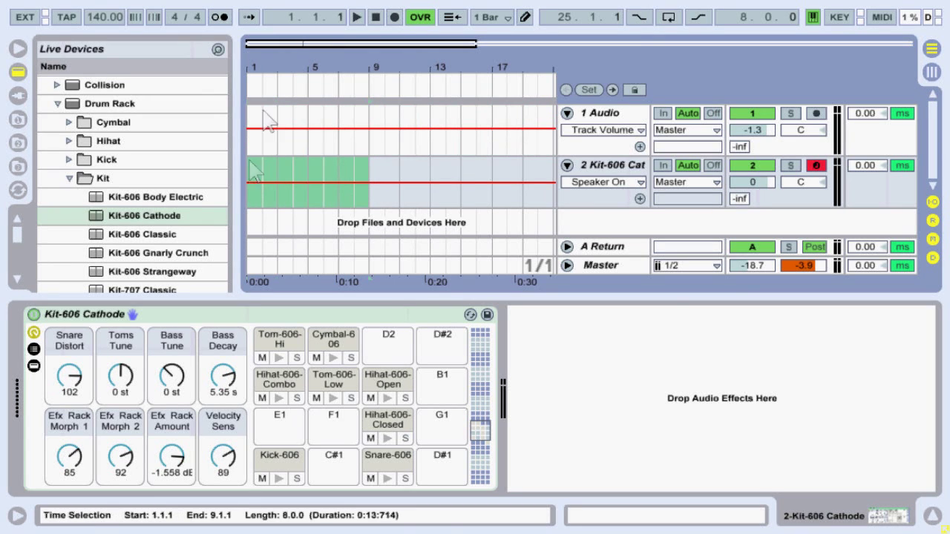
drag(271, 44, 456, 236)
drag(361, 175, 223, 182)
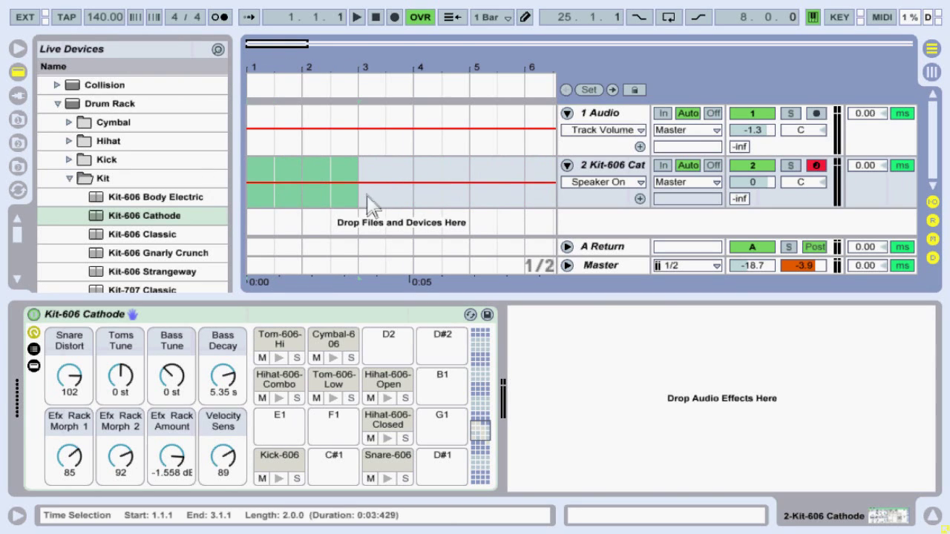
right_click(308, 165)
click(327, 240)
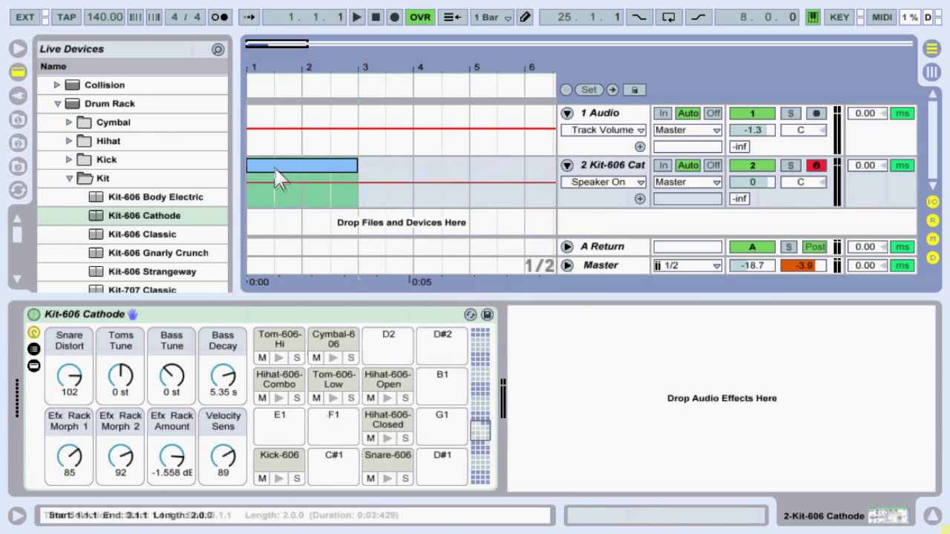
- Open the new clip in an enlarged note editor and add a one-beat Kick-606-Mod note at 1.1.1
click(274, 170)
drag(387, 301, 387, 212)
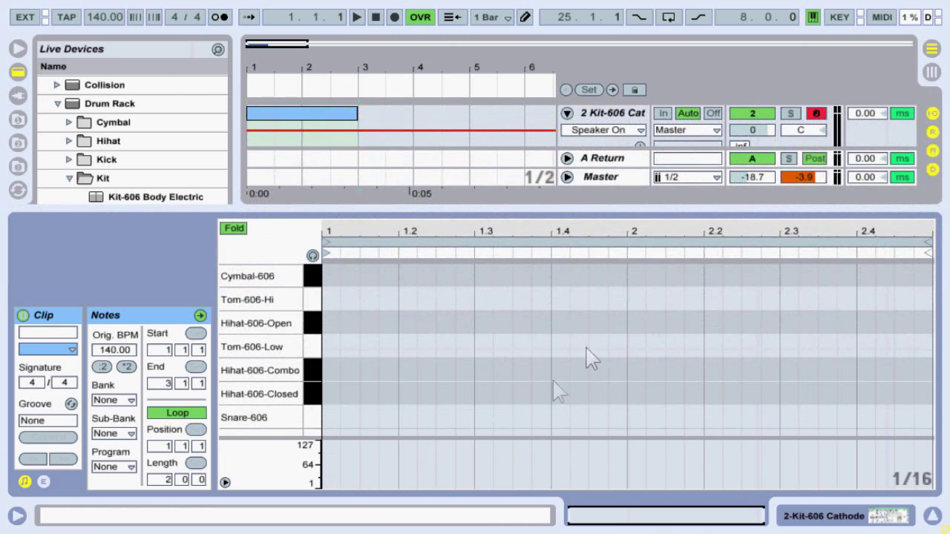
scroll(338, 418, down, 2)
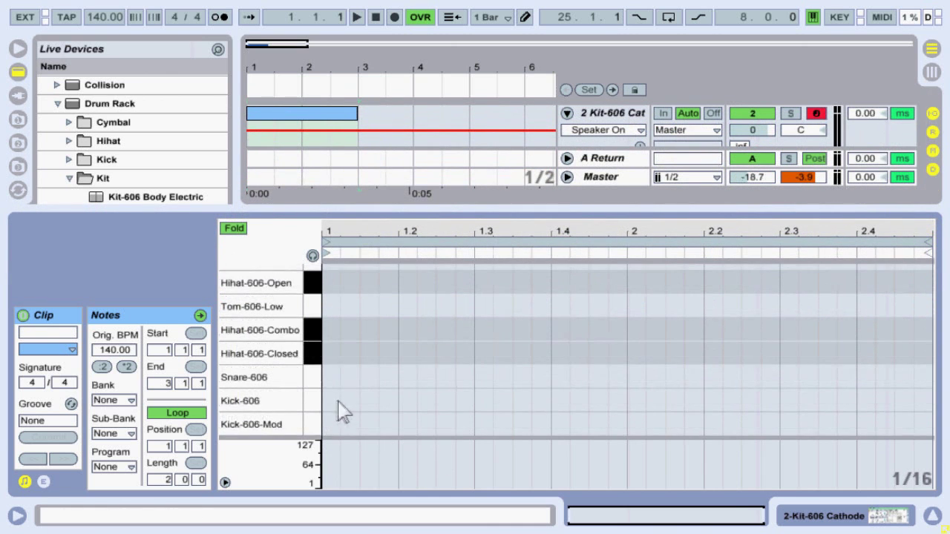
double_click(329, 425)
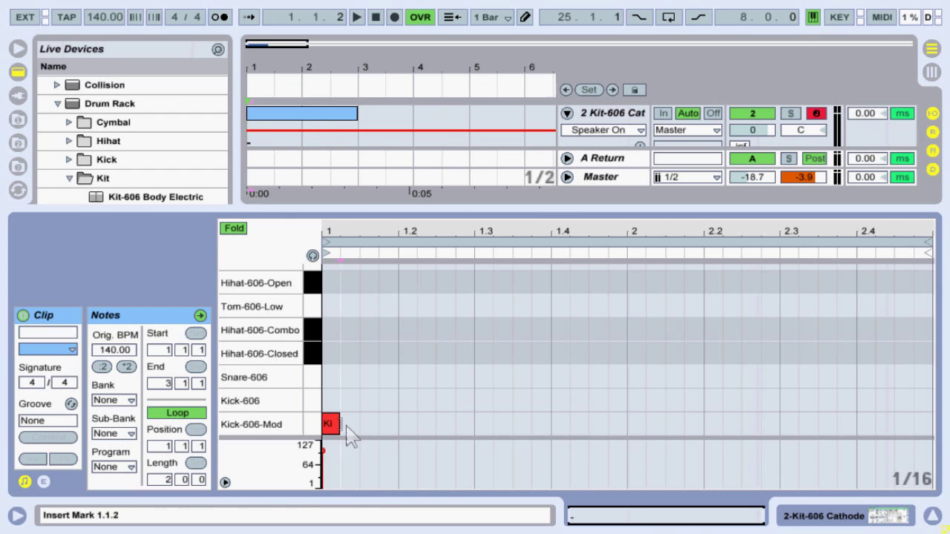
mouse_move(341, 424)
mouse_down()
mouse_move(418, 425)
mouse_move(397, 425)
mouse_up()
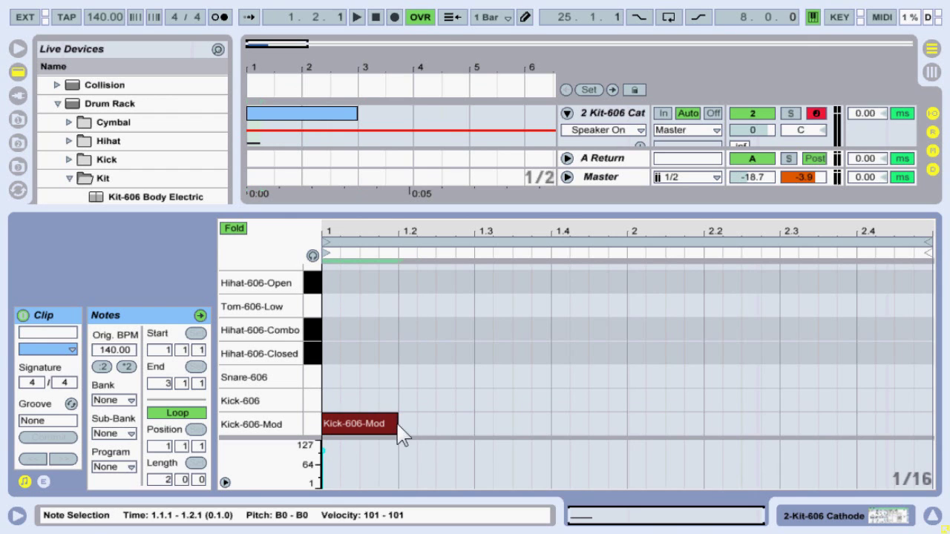
- Duplicate the Kick-606-Mod note seven times to place a kick on every beat of the two bars
key(ctrl+d)
key(ctrl+d)
key(ctrl+d)
key(ctrl+d)
key(ctrl+d)
key(ctrl+d)
key(ctrl+d)
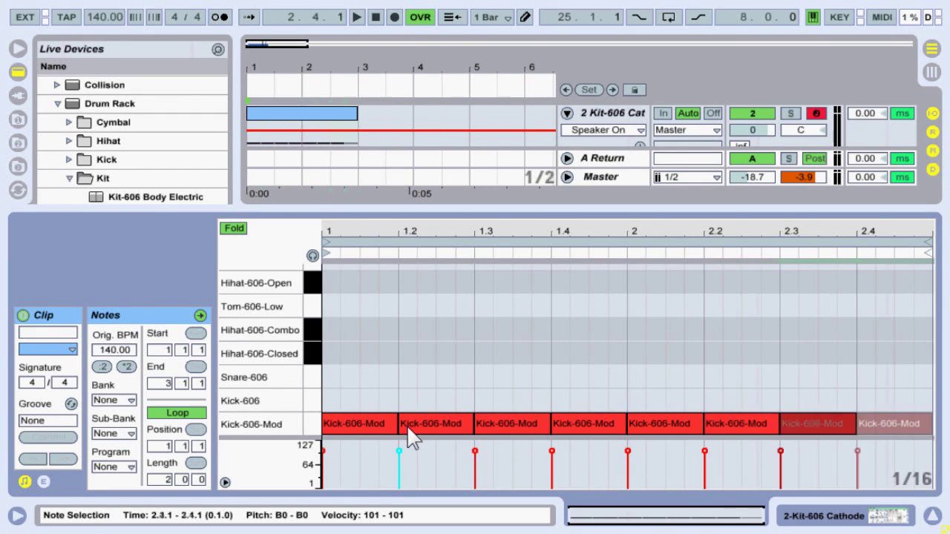
- Delete the first kick note, redraw it as a one-beat Kick-606-Mod note at 1.1.1 and repeat it through the clip
click(330, 424)
key(Delete)
click(335, 426)
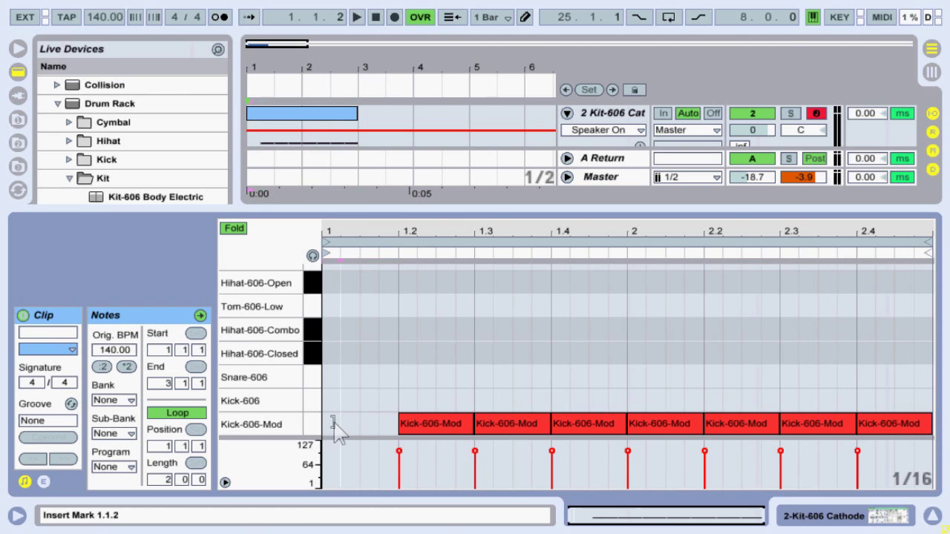
double_click(334, 424)
drag(336, 425, 399, 425)
click(412, 444)
key(Right)
key(Right)
key(Right)
key(Right)
key(Right)
key(Right)
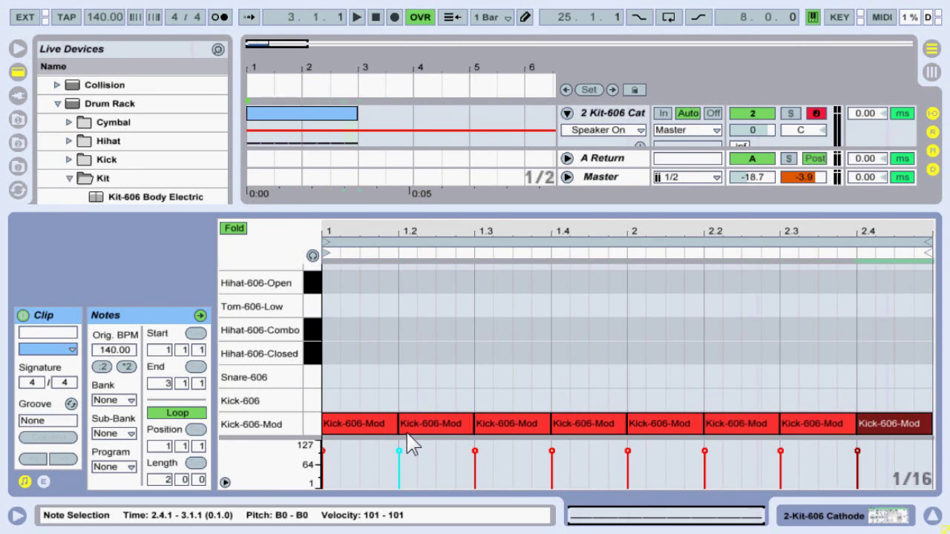
- Leave full-screen mode and look up the Duplicate command and its shortcut among the edit commands
key(F11)
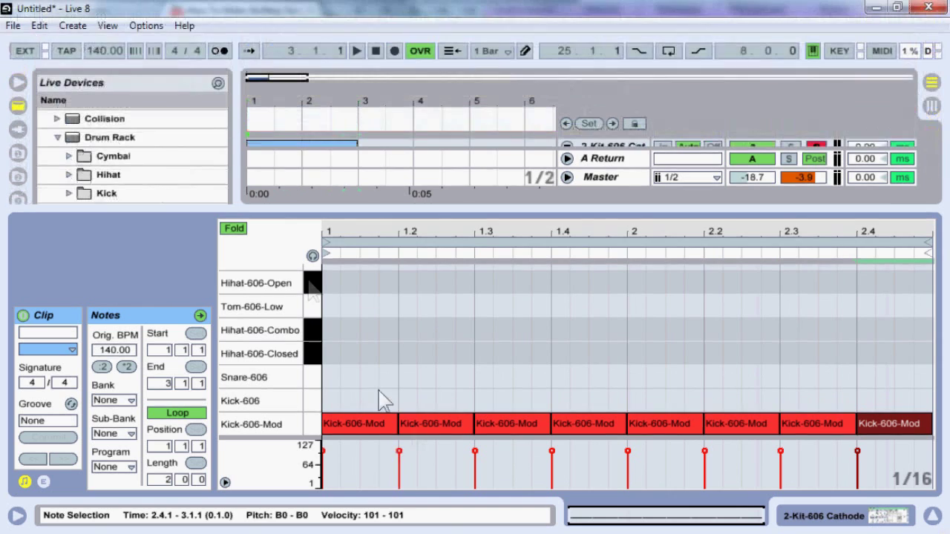
click(39, 25)
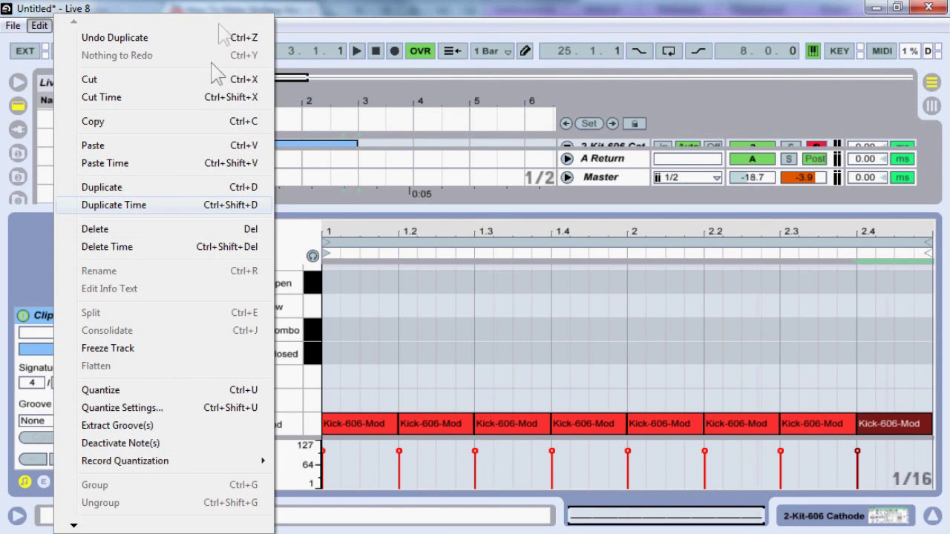
click(461, 350)
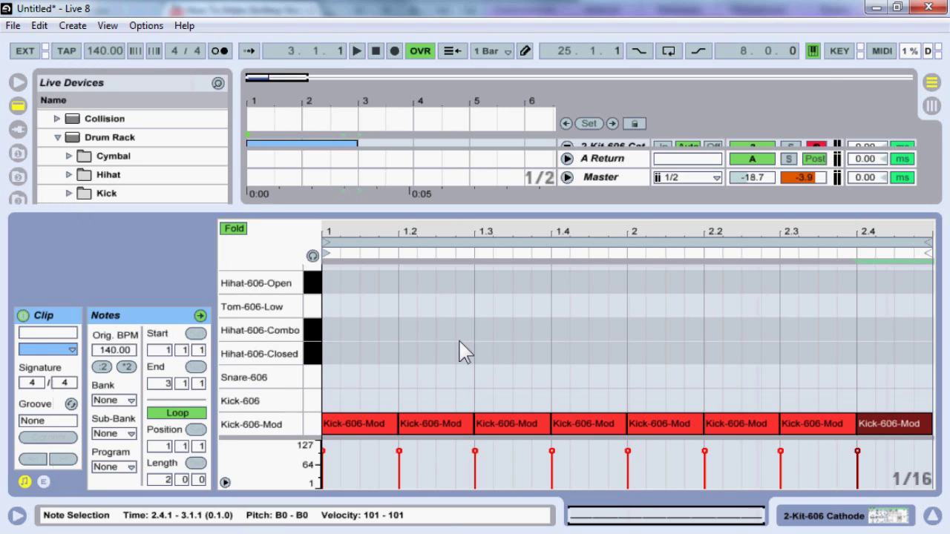
- Add Hihat-606-Closed notes on the off-beats at 1.1.3 and 1.2.3, each two sixteenths long
double_click(366, 354)
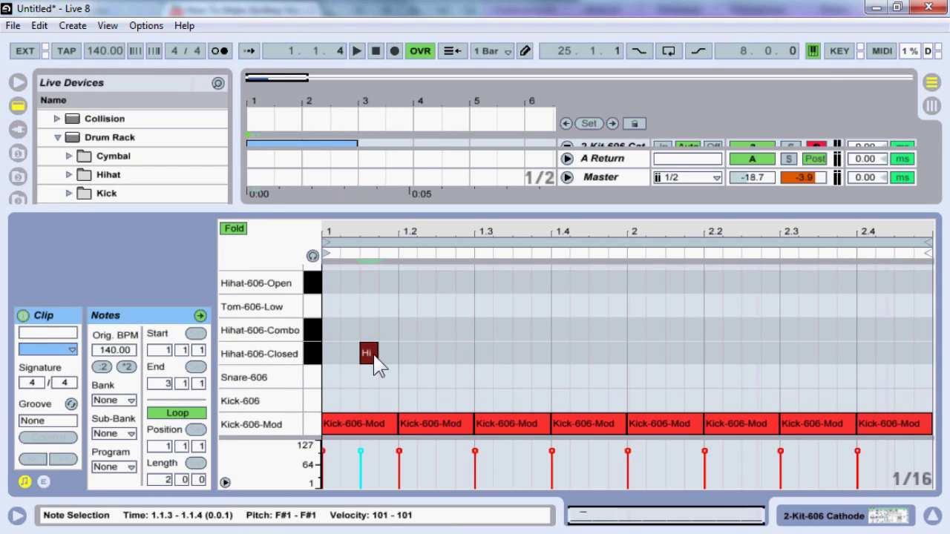
drag(374, 355, 399, 354)
click(441, 350)
double_click(443, 353)
drag(455, 353, 473, 353)
- Duplicate the closed hi-hat span from 1.2.1 to 1.3.1 six times to fill the clip, and briefly run playback
drag(472, 308, 406, 360)
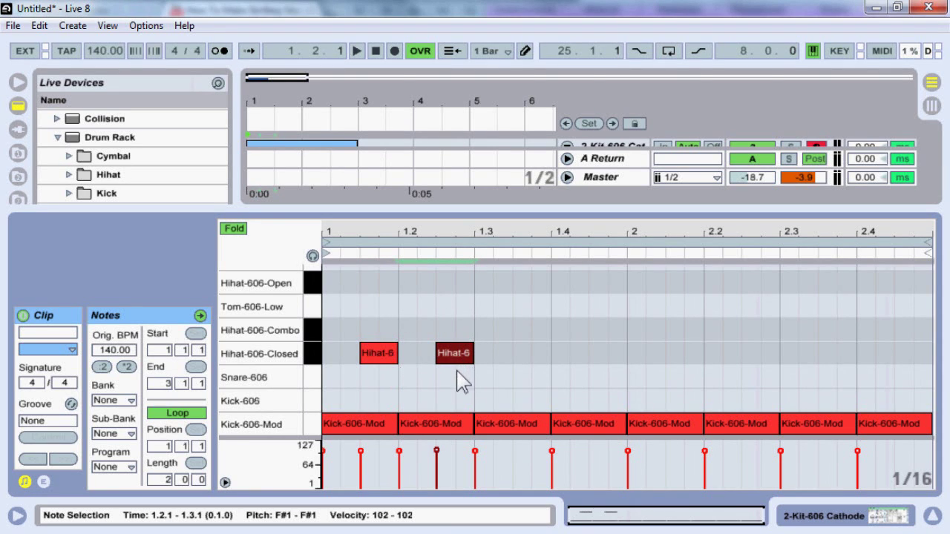
key(ctrl+d)
key(ctrl+d)
key(ctrl+d)
key(ctrl+d)
key(ctrl+d)
key(ctrl+d)
key(space)
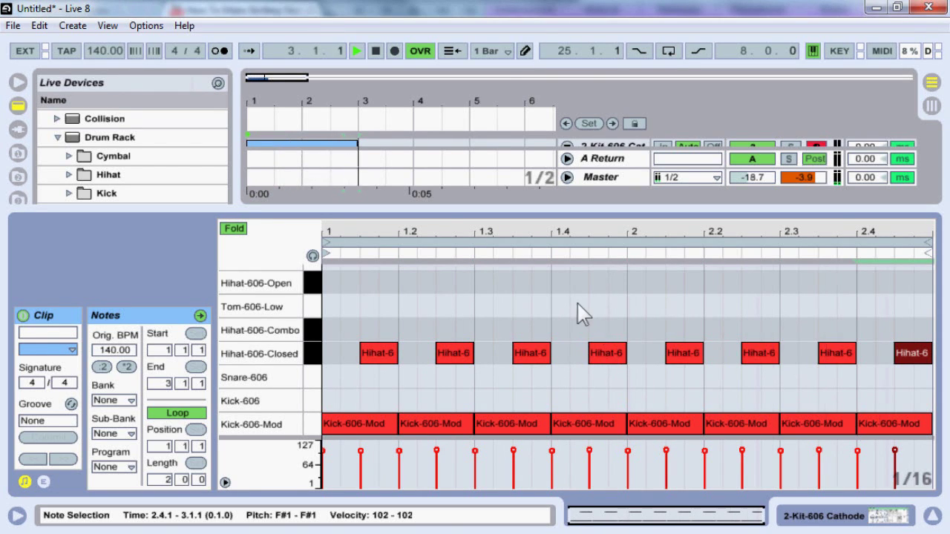
key(space)
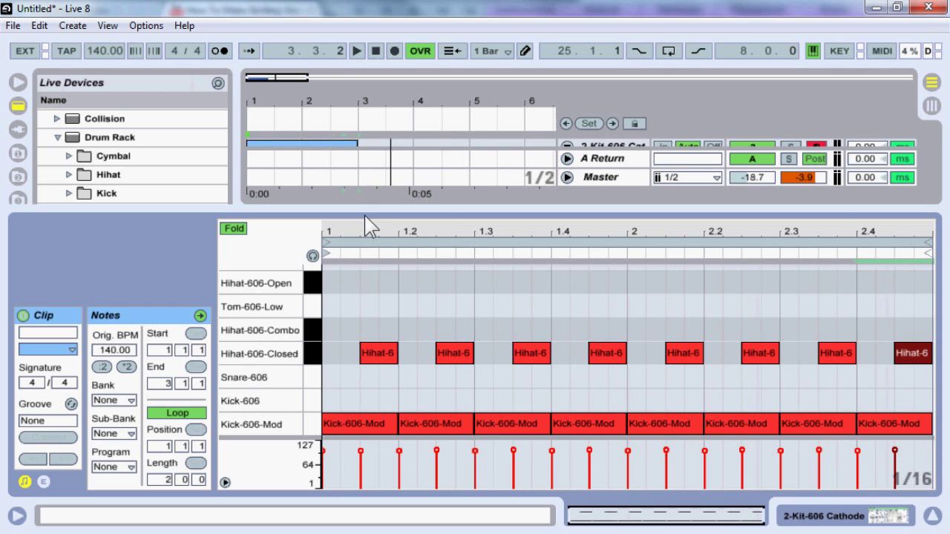
- Set the arrangement loop to the two-bar drum clip's selection and play the loop briefly
drag(365, 210, 375, 304)
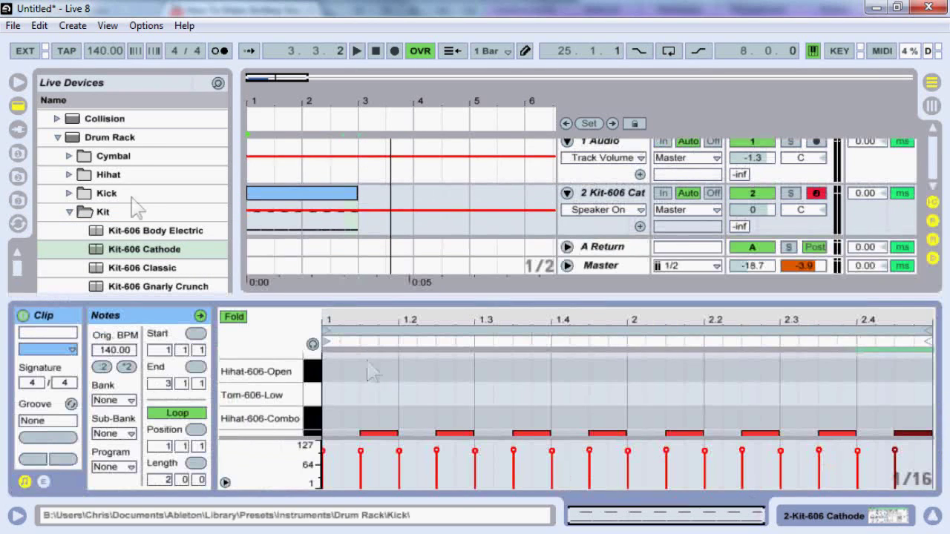
right_click(325, 196)
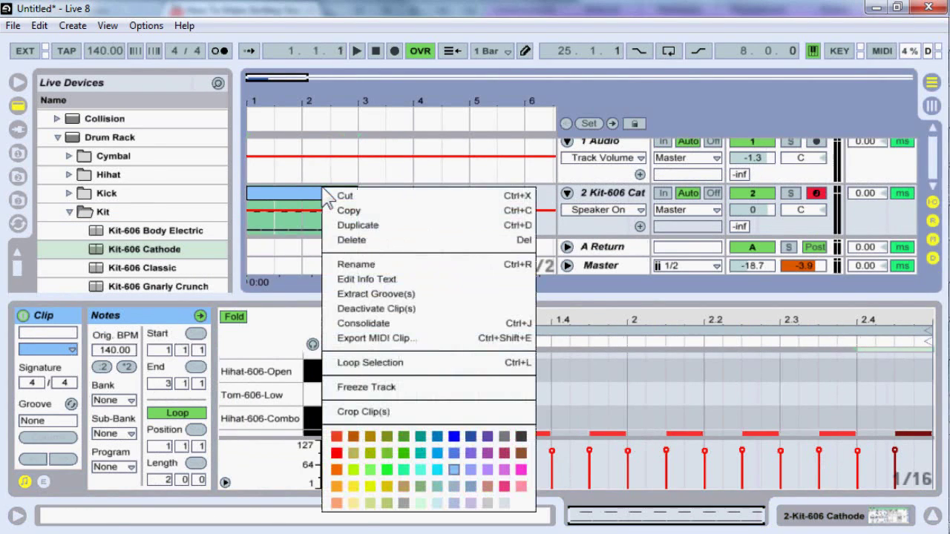
click(365, 362)
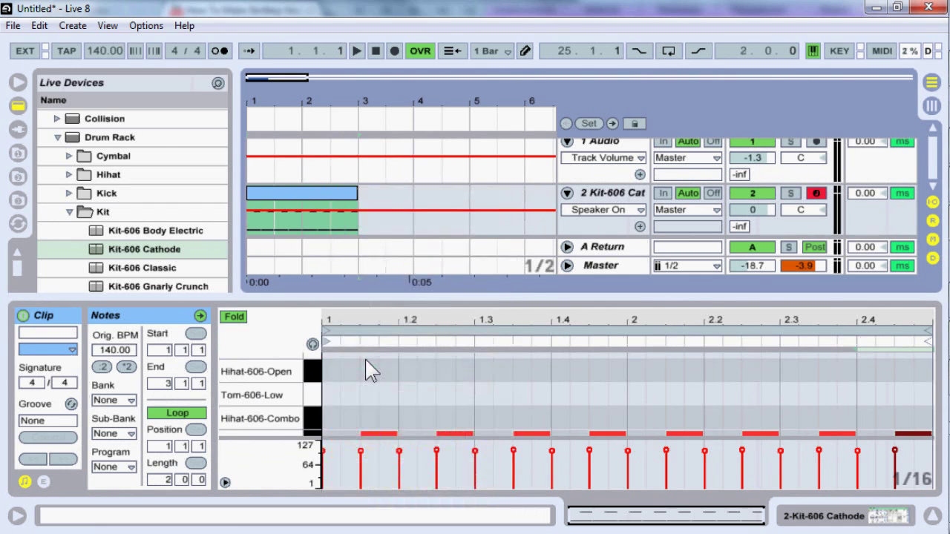
right_click(315, 191)
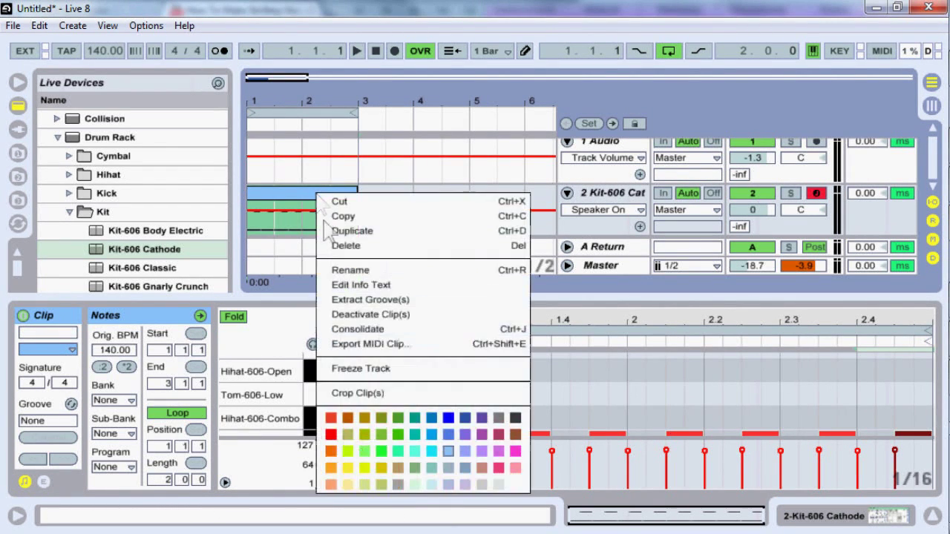
click(274, 194)
key(space)
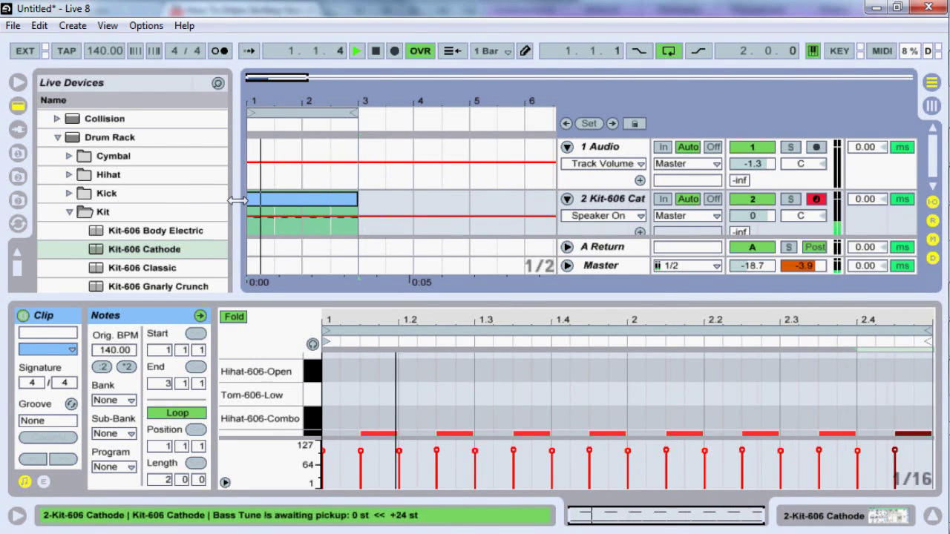
key(space)
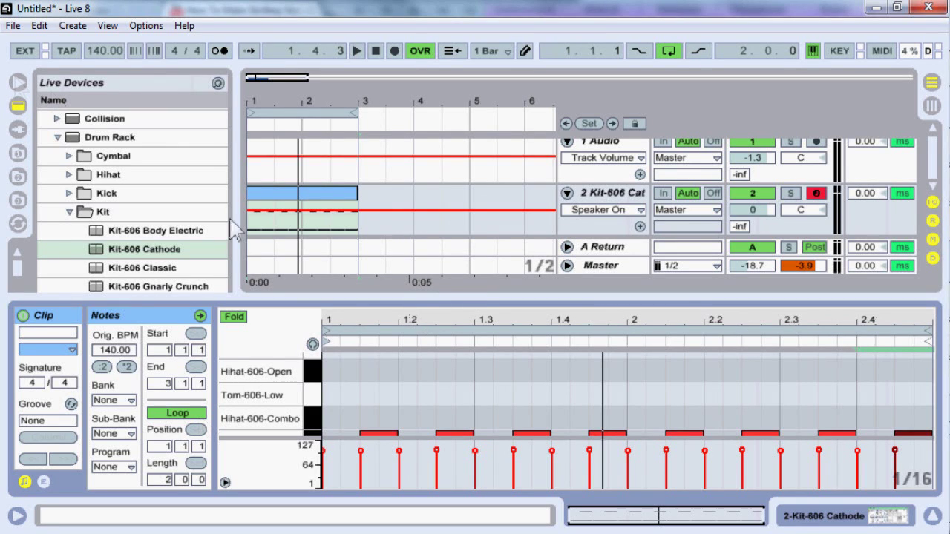
- Carry the drum clip from the arrangement into the Kit-606 track's scene 2 slot in the Session view and launch it
click(323, 199)
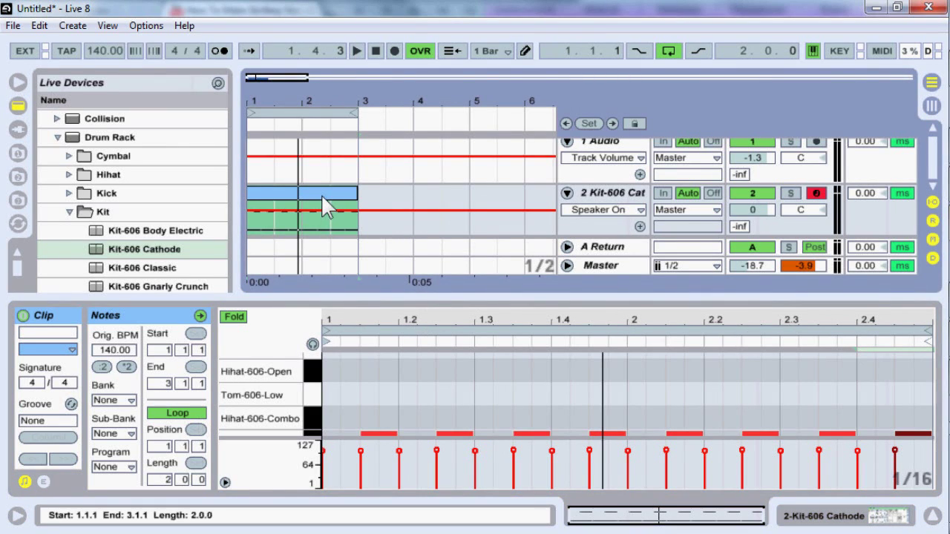
key(Tab)
drag(341, 137, 341, 126)
click(330, 120)
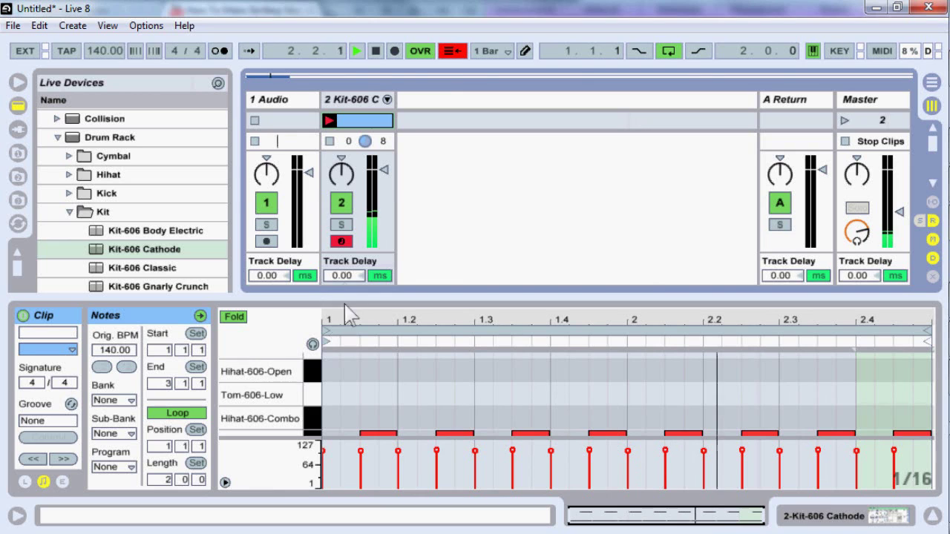
- Insert a MIDI track after the Kit-606 track and load the Operator instrument onto it
key(ctrl+alt+l)
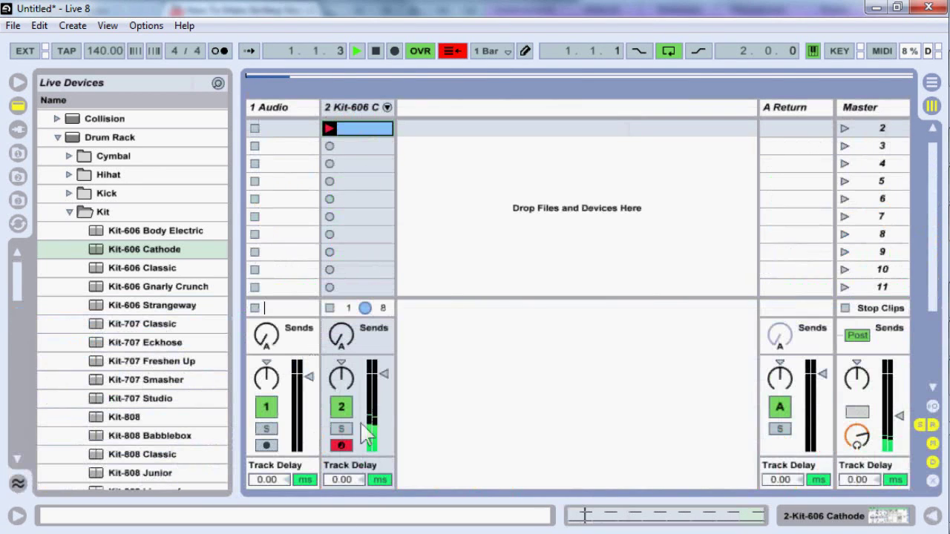
right_click(355, 111)
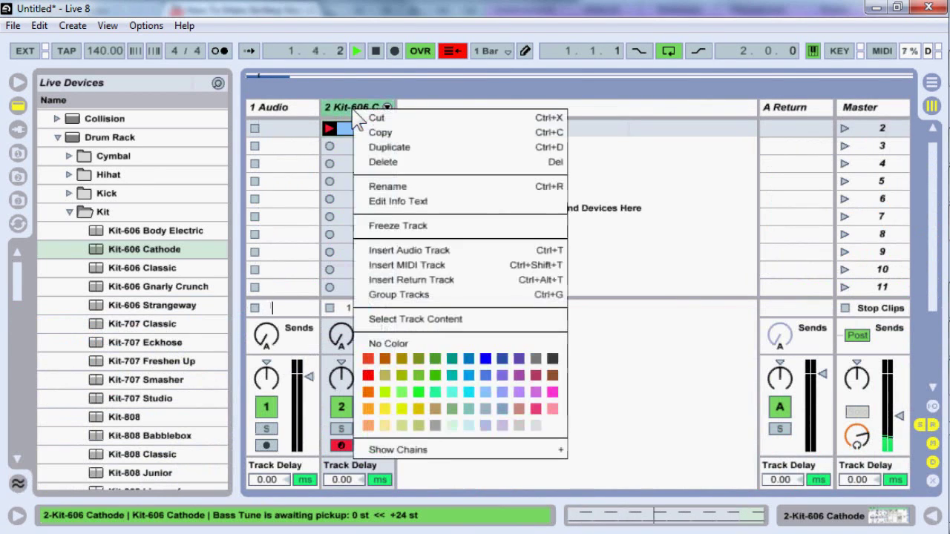
click(402, 265)
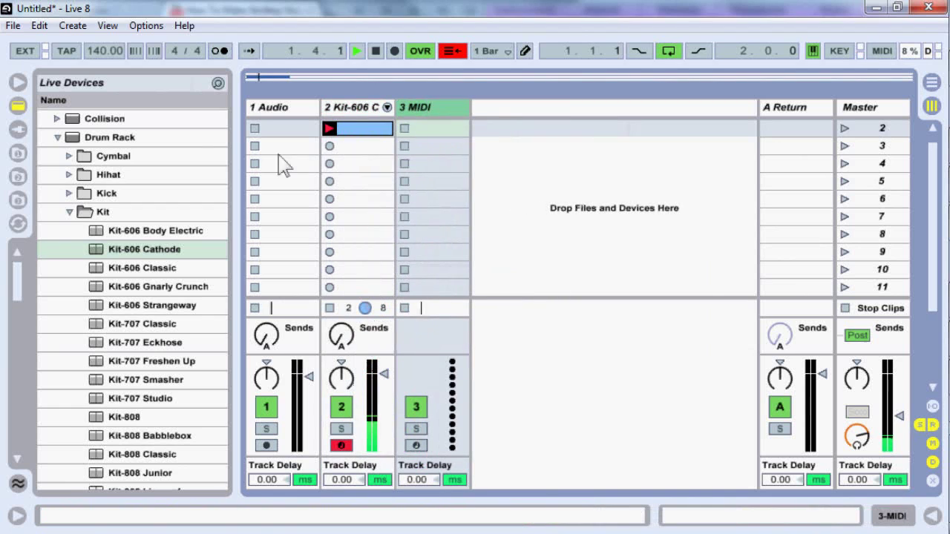
click(69, 212)
click(18, 129)
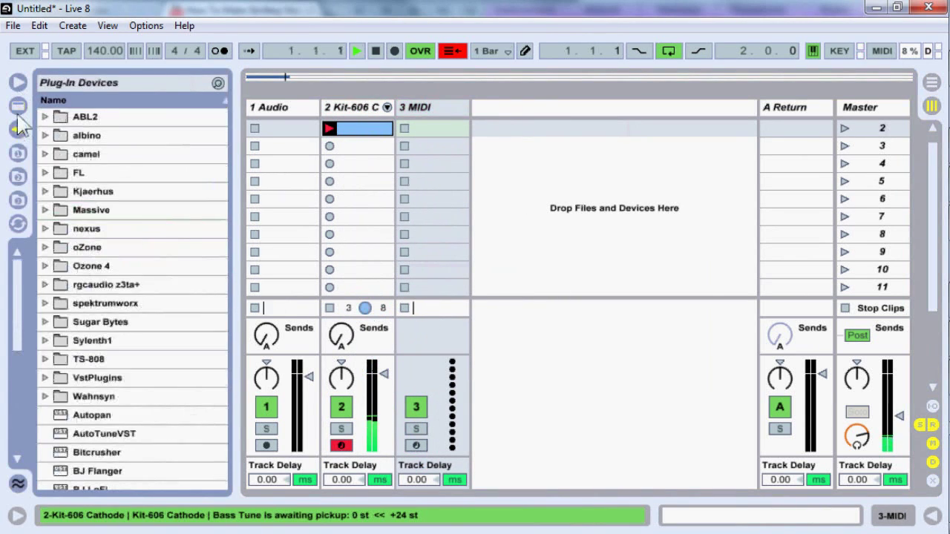
click(18, 105)
click(57, 137)
scroll(119, 248, up, 1)
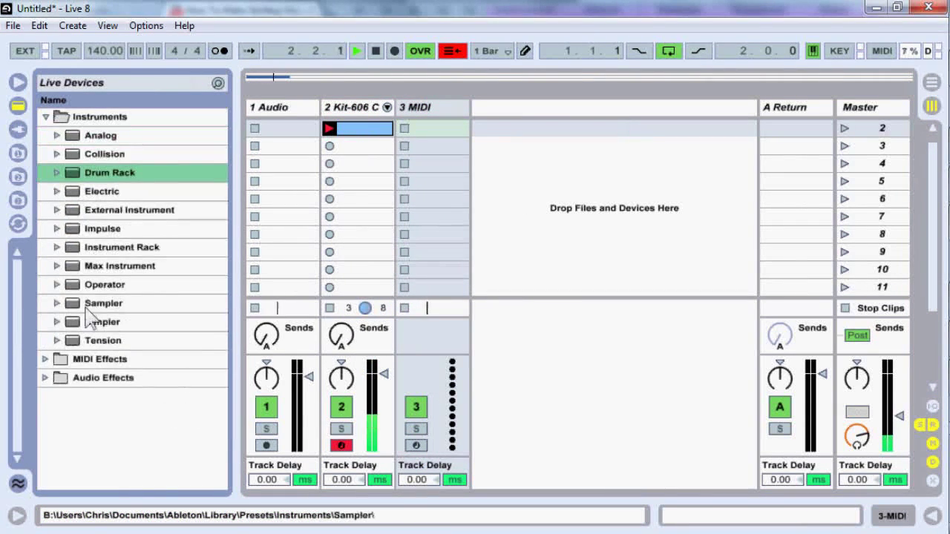
drag(89, 291, 398, 314)
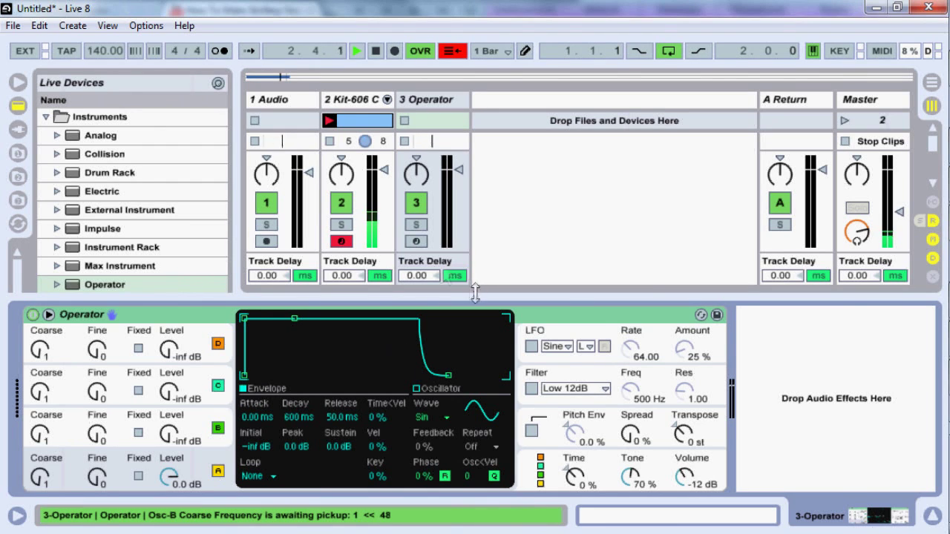
- Arm the Operator track for recording and lower its volume somewhat
click(416, 242)
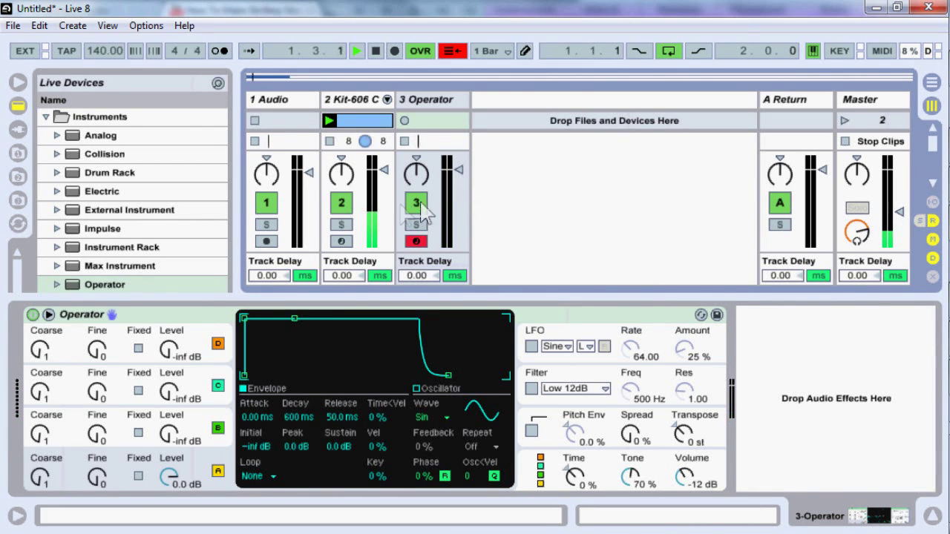
drag(459, 175, 458, 198)
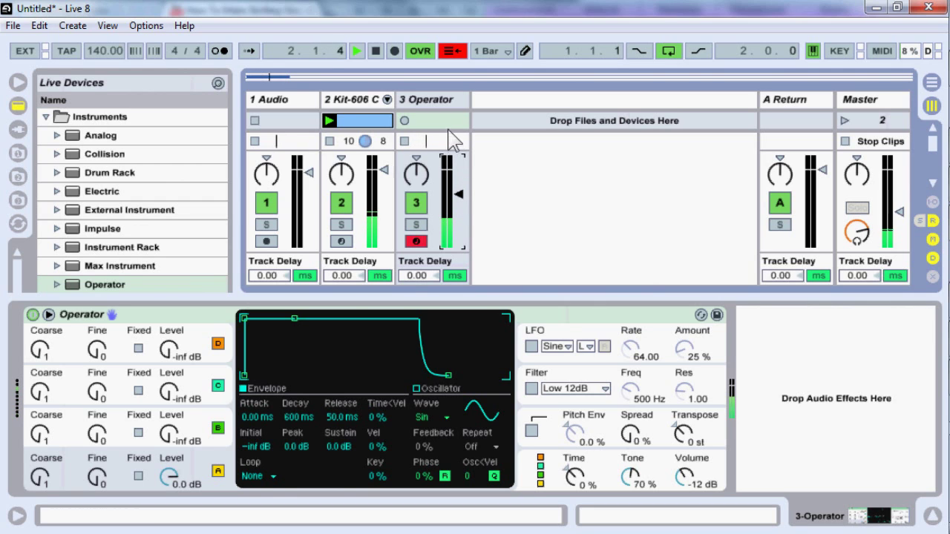
- Create a one-bar Operator clip in scene 2 with F1 notes two sixteenths long on the off-beats 1.1.3, 1.2.3, 1.3.3 and 1.4.3
double_click(444, 121)
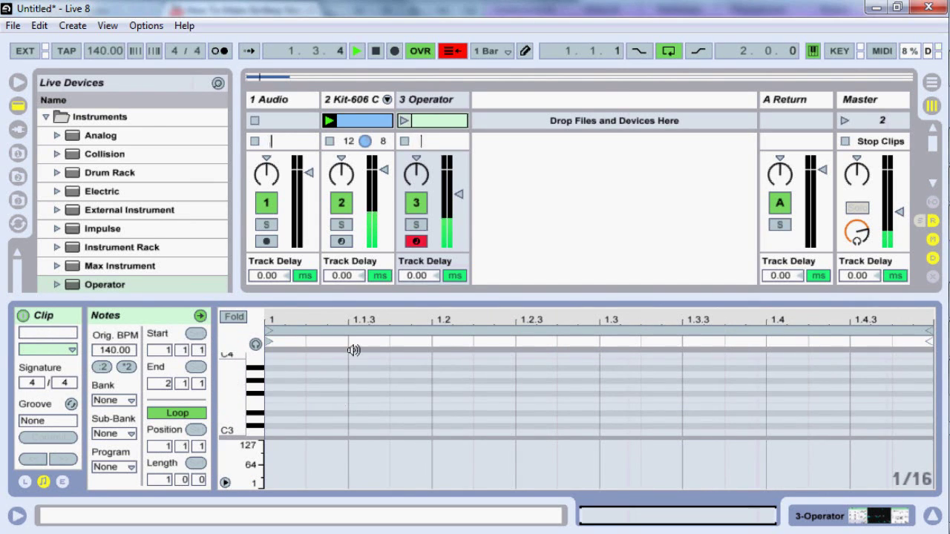
scroll(355, 397, down, 5)
scroll(350, 416, down, 3)
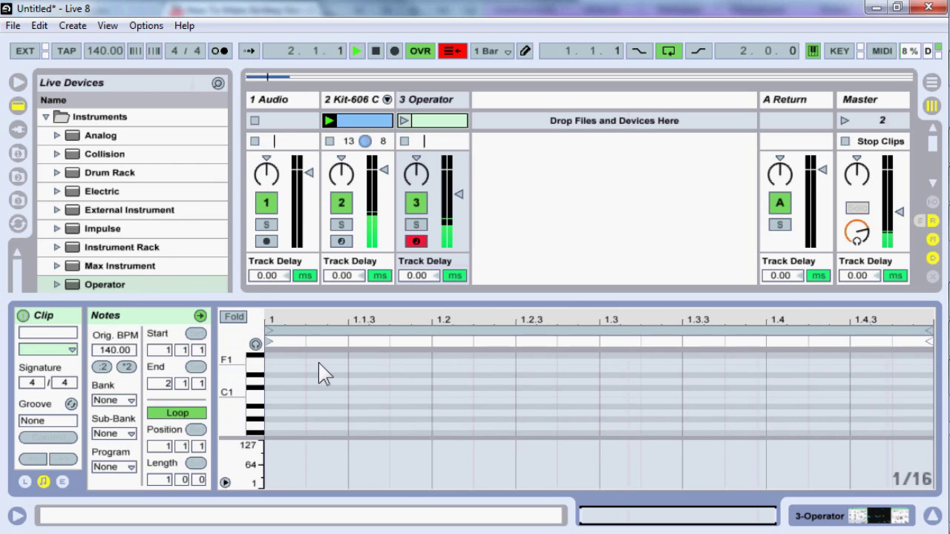
double_click(359, 363)
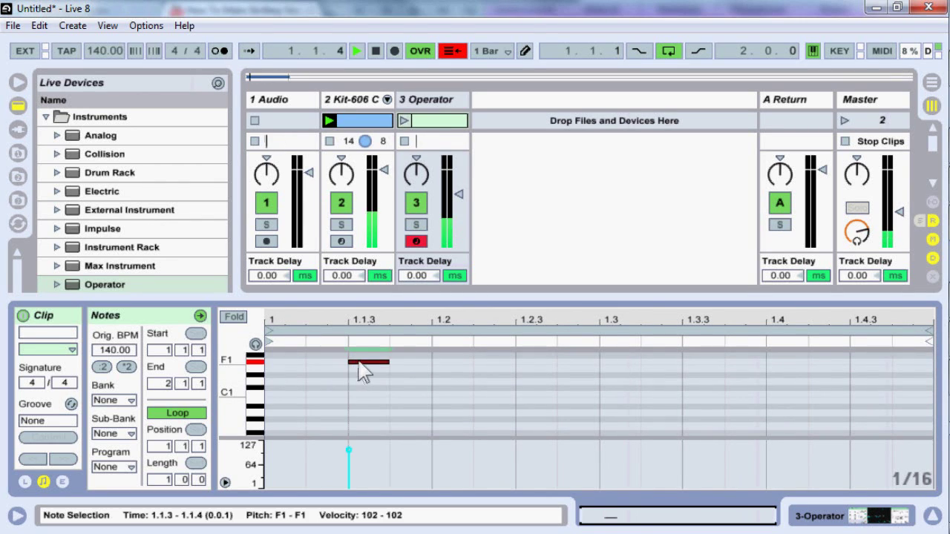
drag(384, 377, 256, 297)
key(ctrl+d)
key(ctrl+d)
key(ctrl+d)
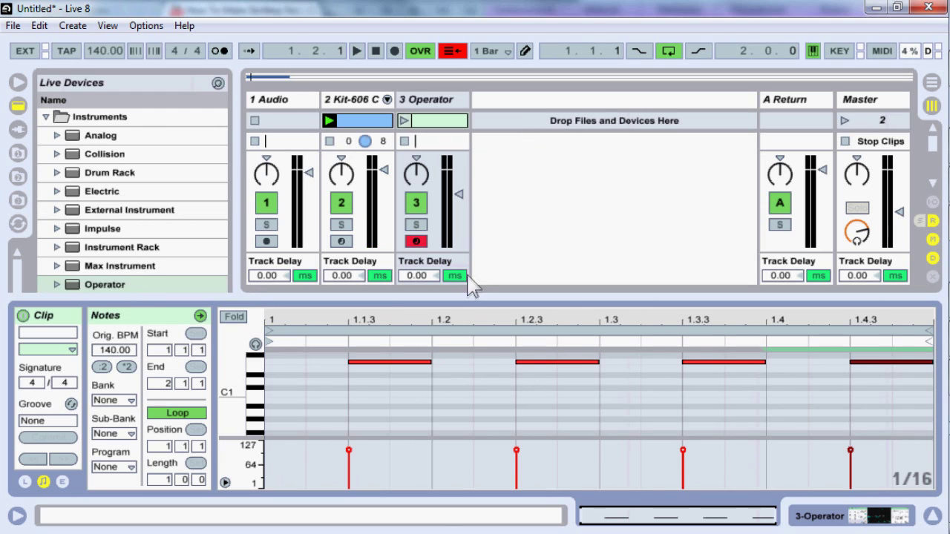
- Launch scene 2 to play the drum and Operator clips together, stop playback, and collapse the Instruments folder
key(ctrl+alt+l)
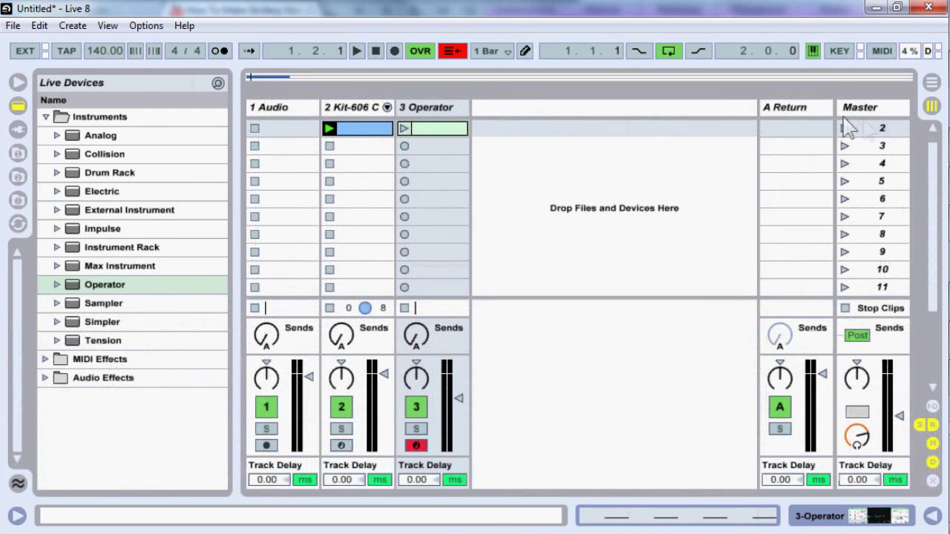
scroll(861, 148, up, 1)
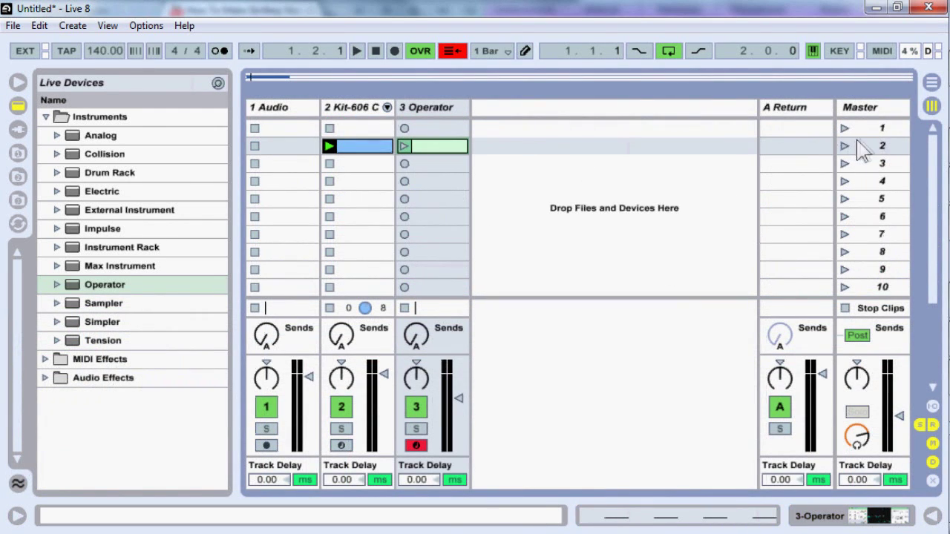
scroll(872, 145, down, 1)
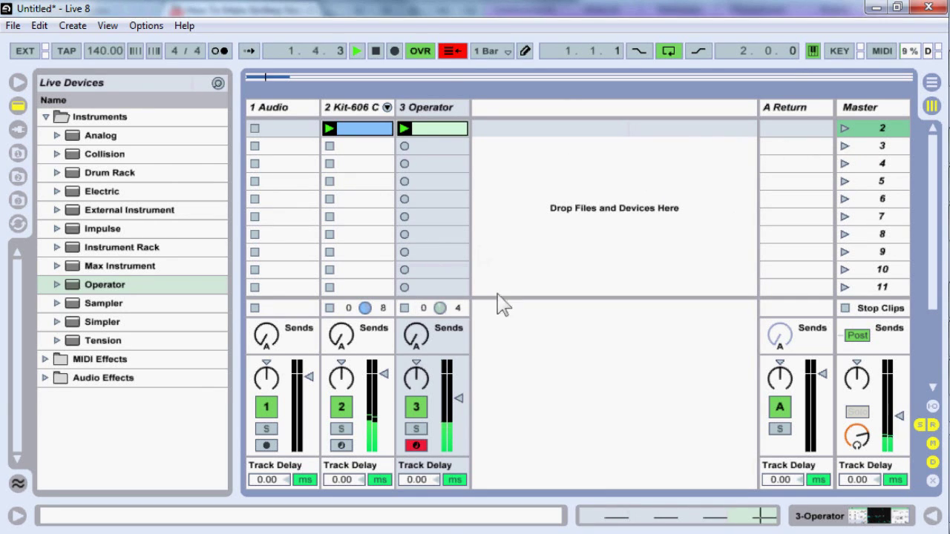
key(space)
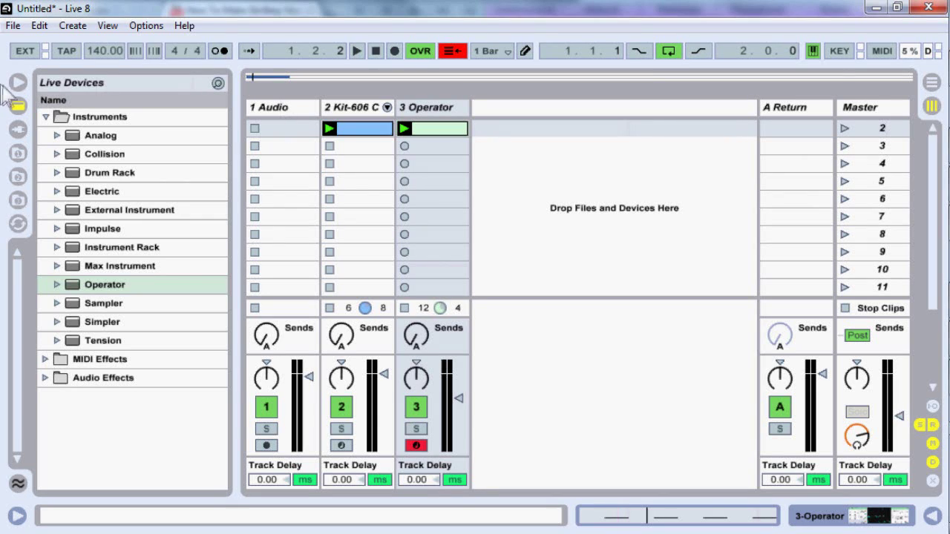
click(41, 124)
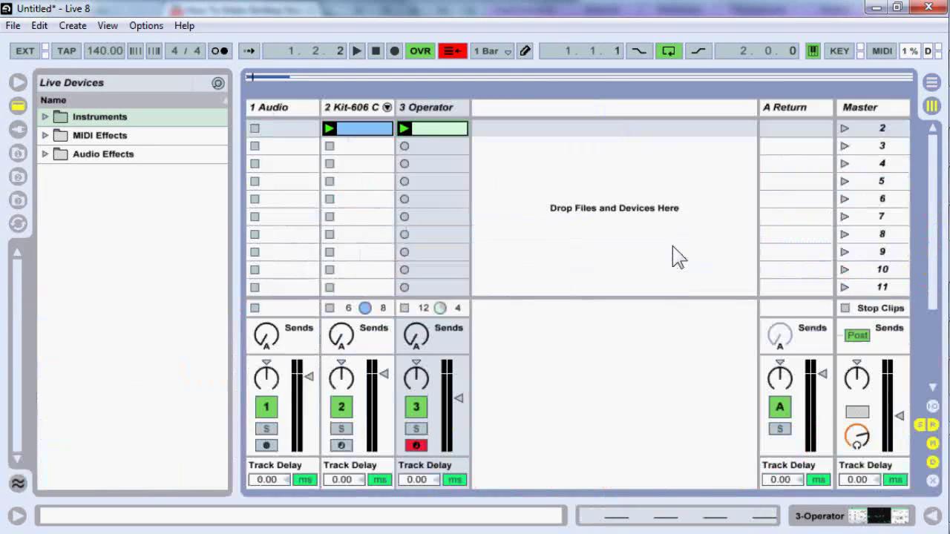
- Show the Arrangement view, toggle its loop off and on again, and review the global quantization options, keeping 1 Bar
key(Tab)
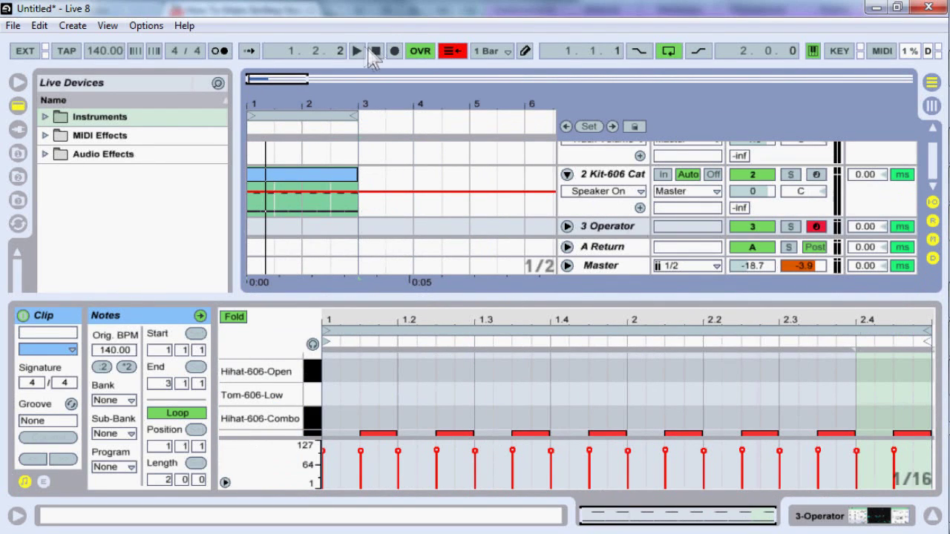
click(669, 50)
click(671, 53)
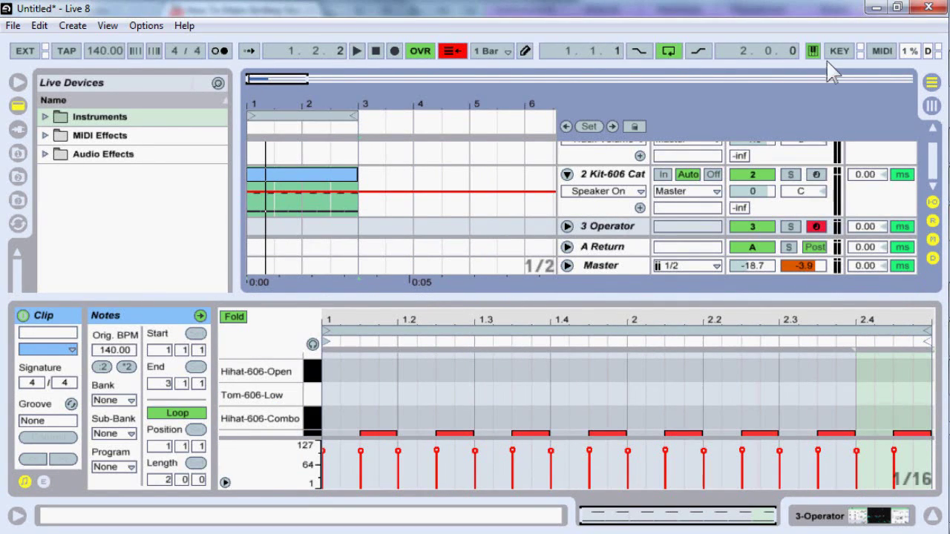
click(498, 51)
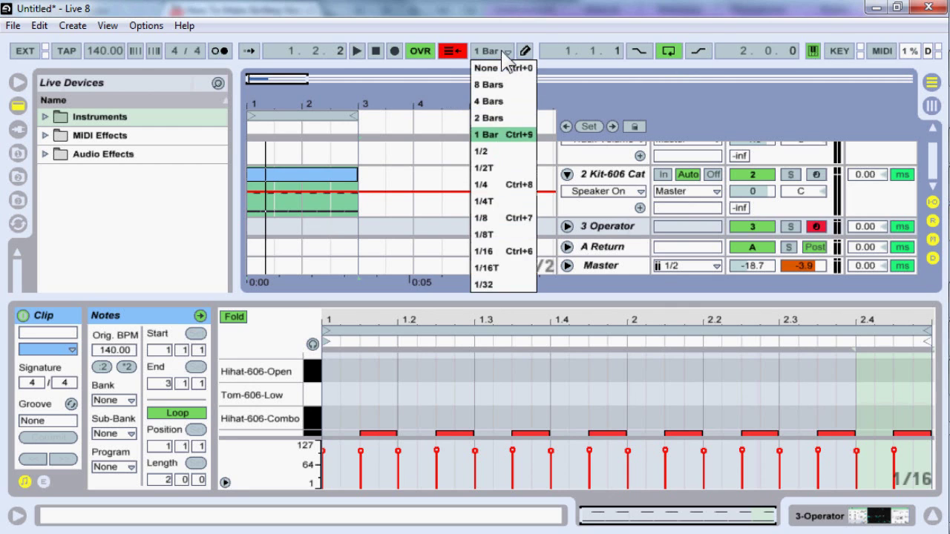
click(496, 142)
- Compare the Session and Arrangement views, return the tracks to arrangement playback and play the arrangement
key(Tab)
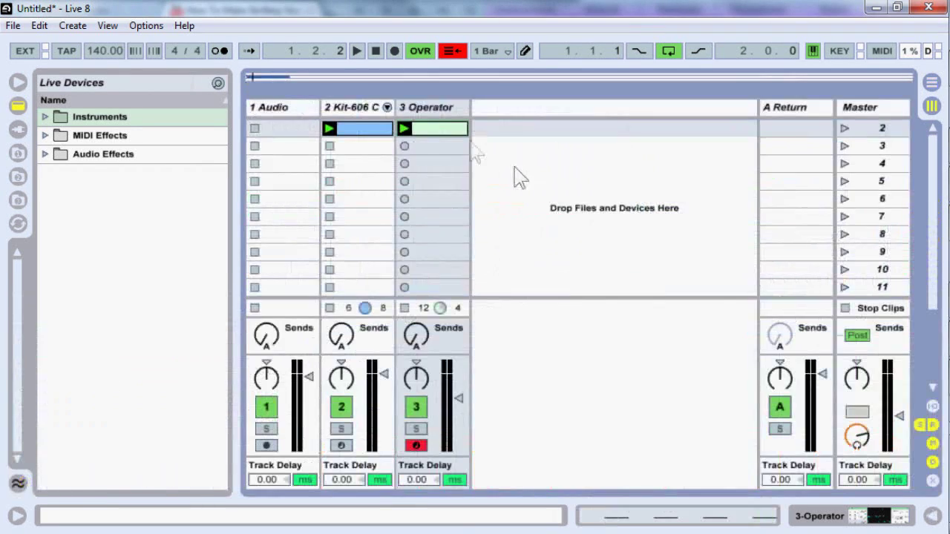
key(Tab)
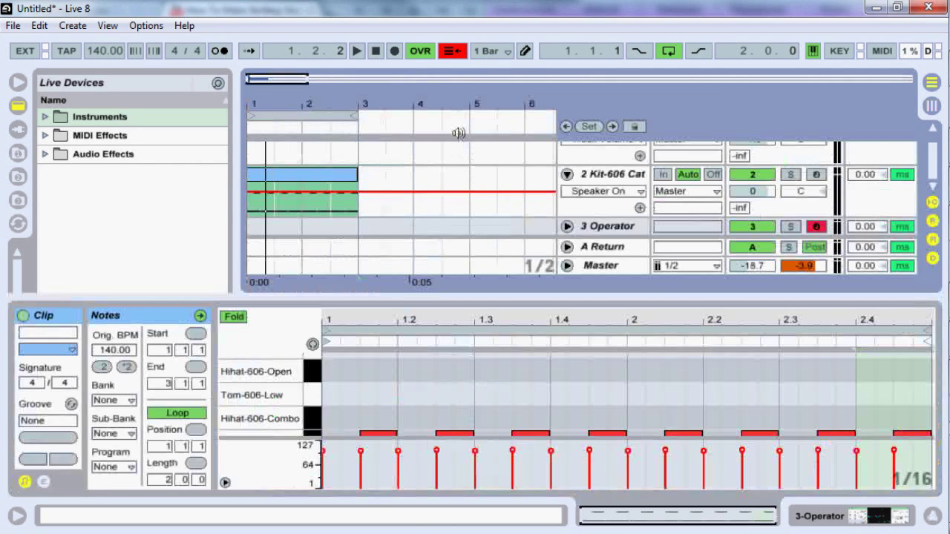
click(459, 51)
click(356, 51)
- Launch scene 2 from the Session view, switch playback back to the arrangement, and stop
key(Tab)
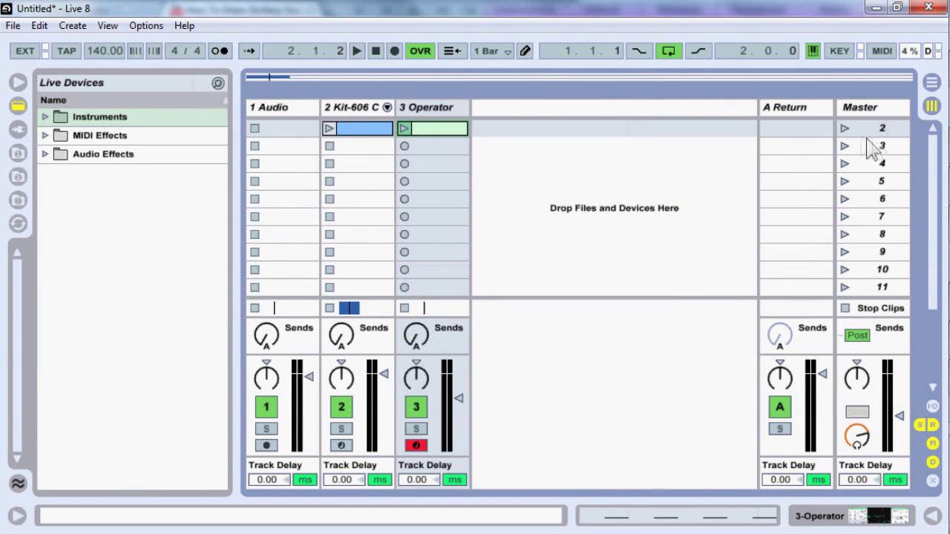
click(850, 129)
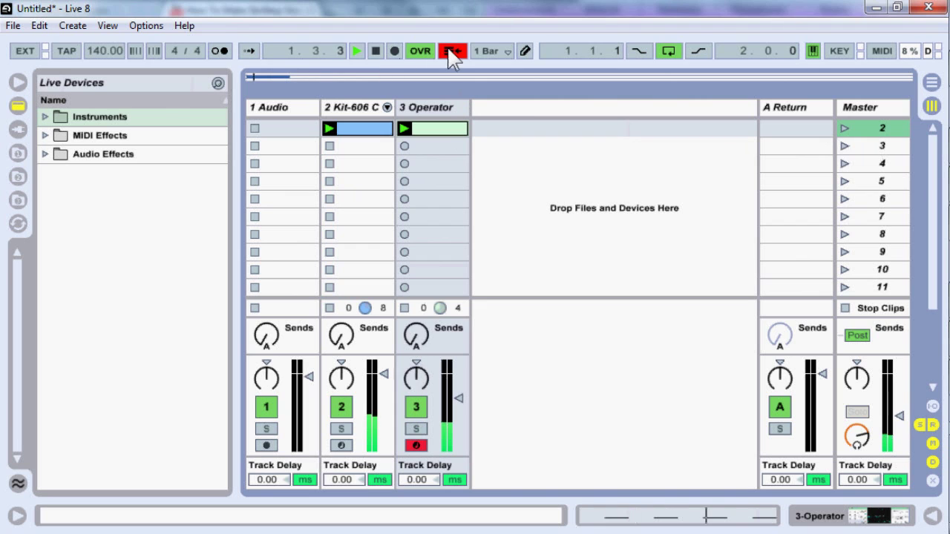
click(452, 54)
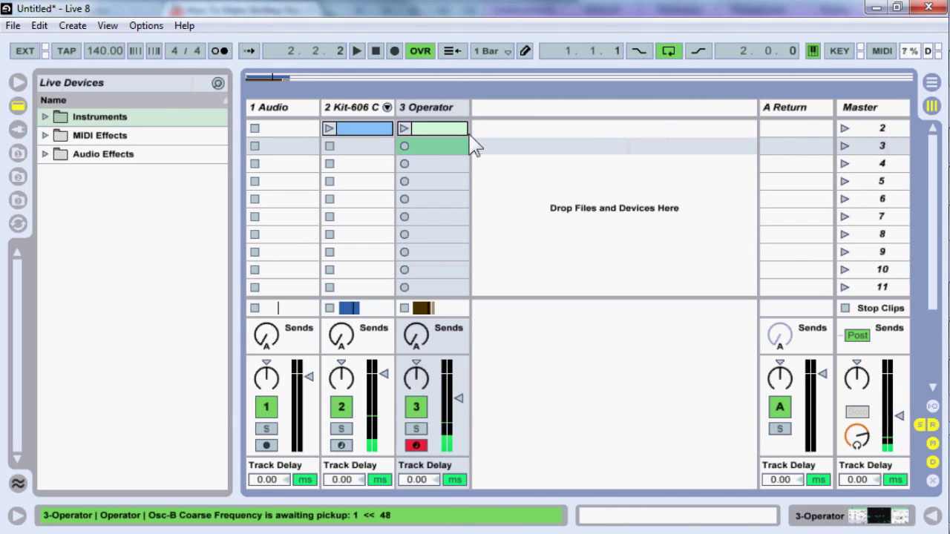
key(space)
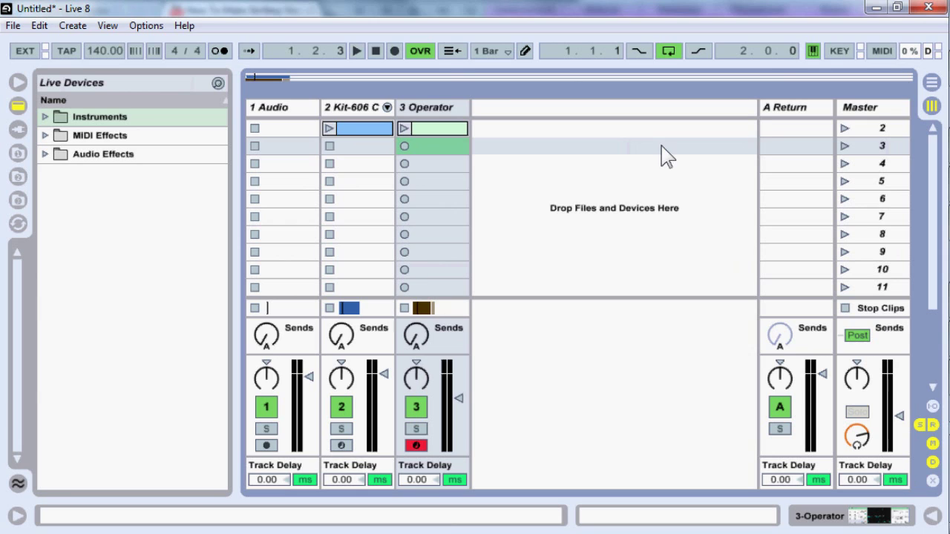
- Select scene 2 and narrow the Audio, Kit-606 and Operator track columns in the Session view
click(864, 128)
scroll(690, 204, down, 1)
scroll(675, 193, up, 1)
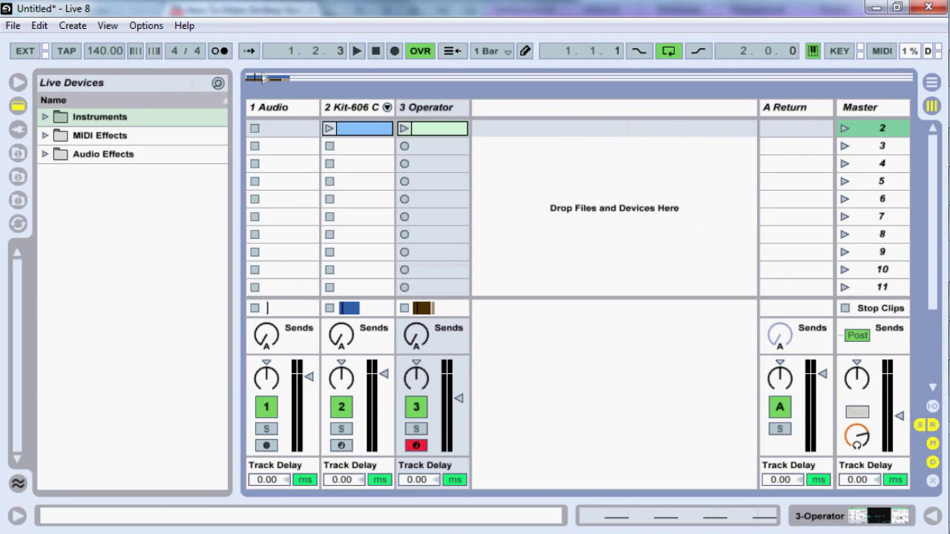
drag(314, 104, 287, 108)
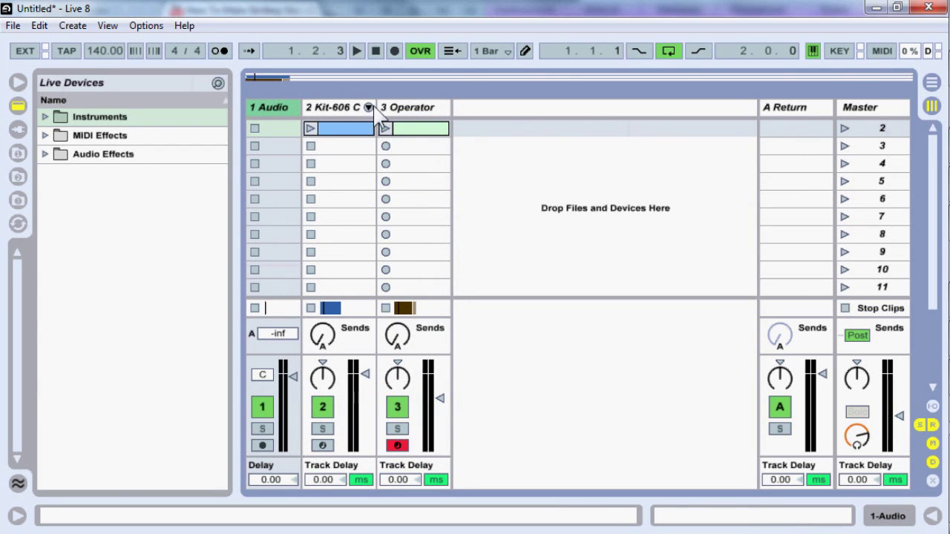
drag(374, 105, 348, 122)
drag(428, 108, 400, 109)
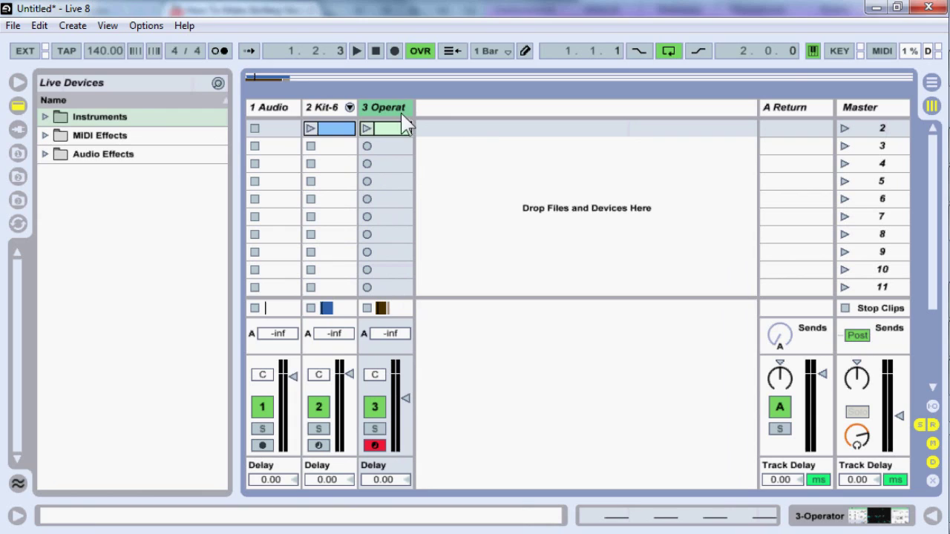